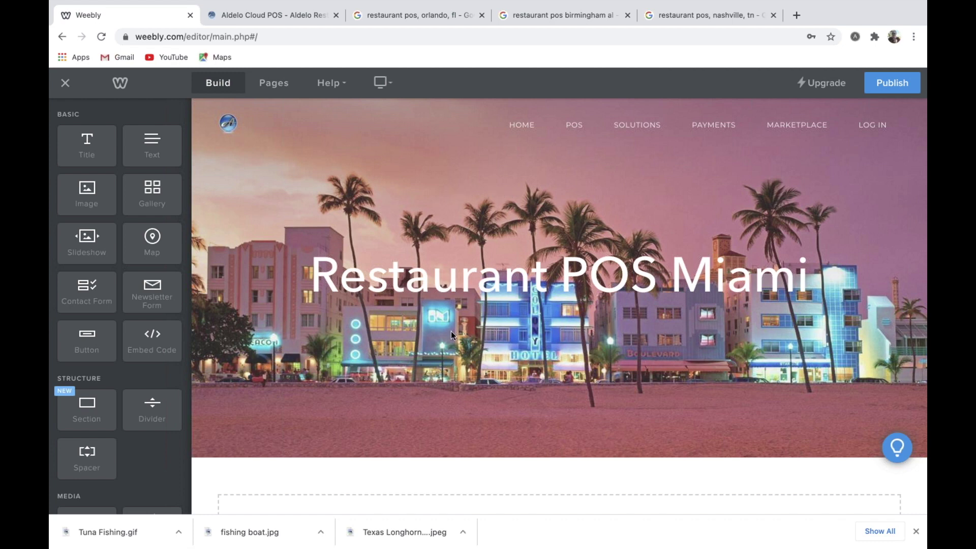
- Scroll the editor down to the empty 'Drag elements here' section under the Miami hero
scroll(459, 349, "down", 1)
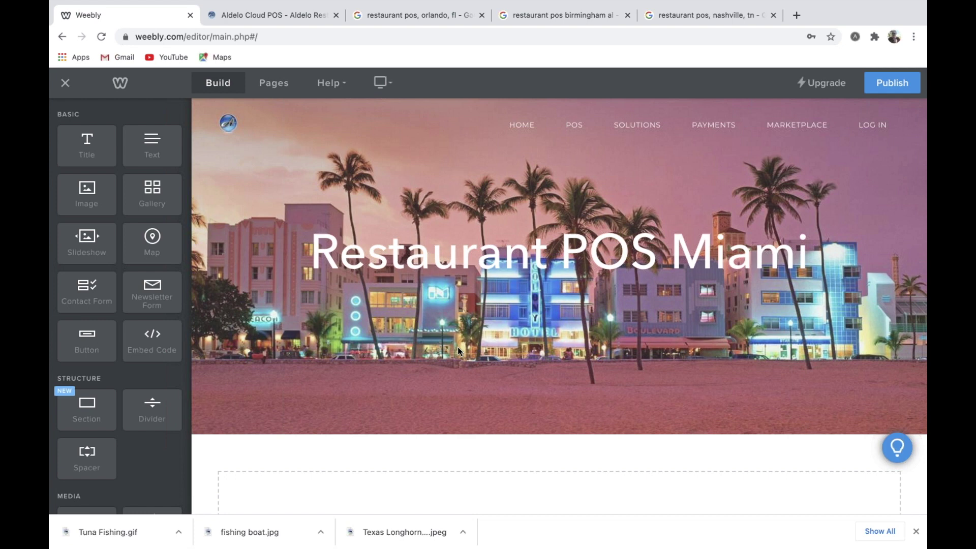
scroll(449, 347, "up", 1)
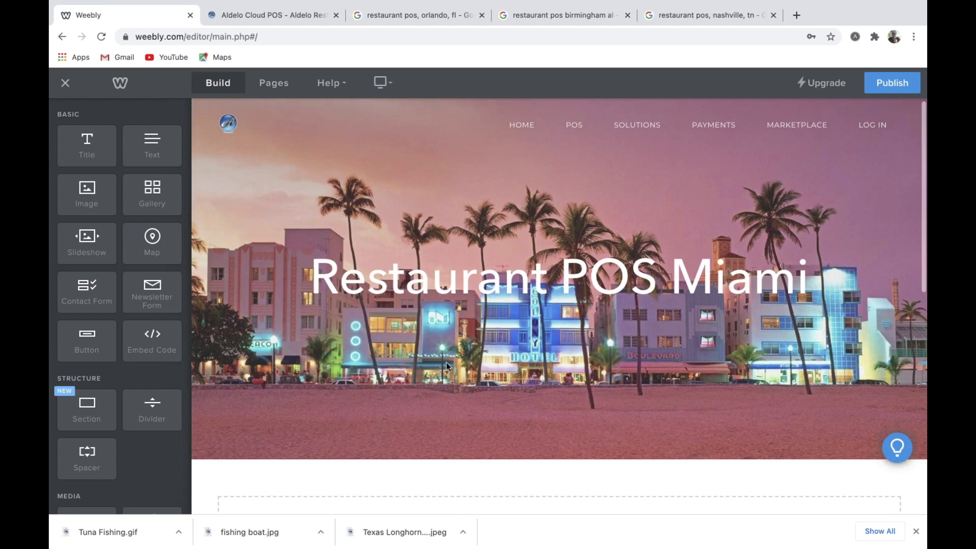
scroll(443, 389, "down", 5)
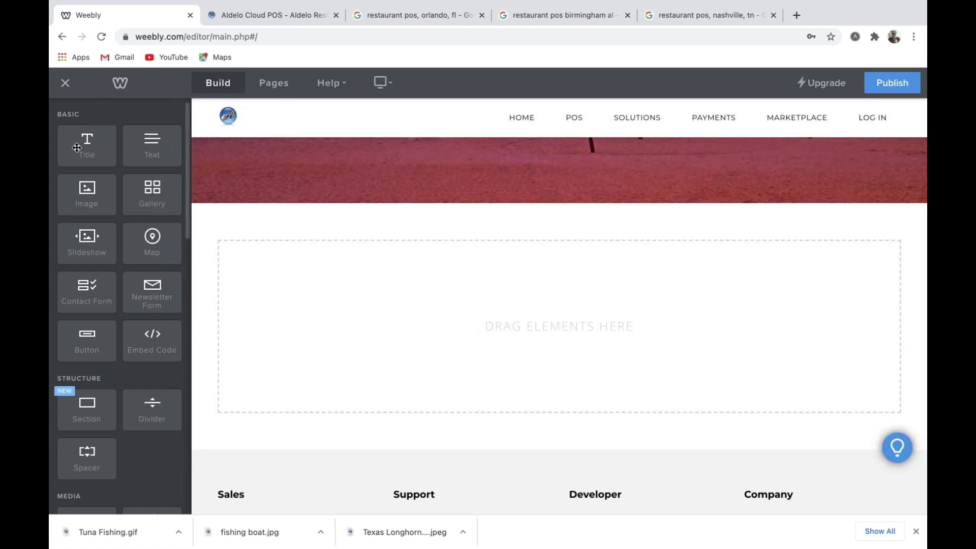
- Drop a Title, a Text paragraph, and an Image in a right-hand column into the empty section
left_click_drag(76, 146, 528, 264)
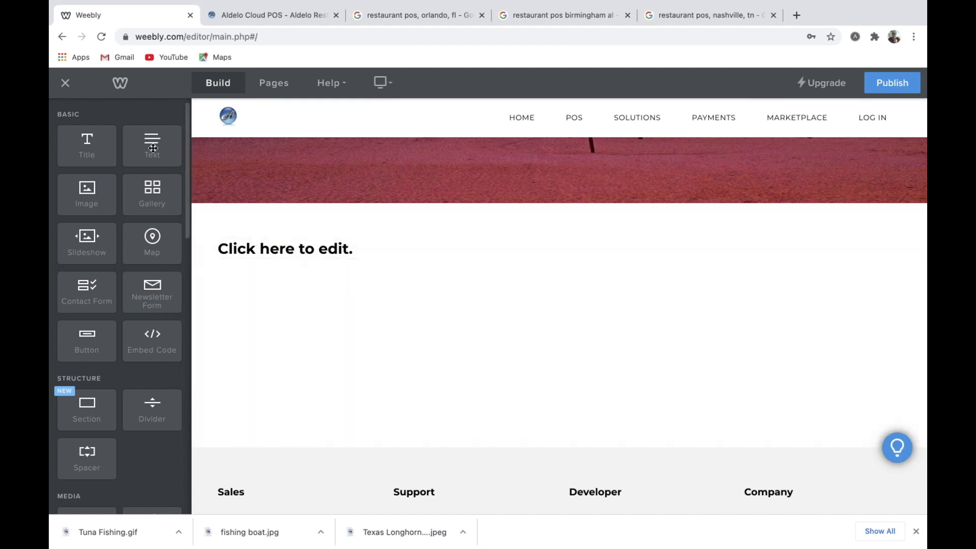
left_click_drag(152, 148, 271, 299)
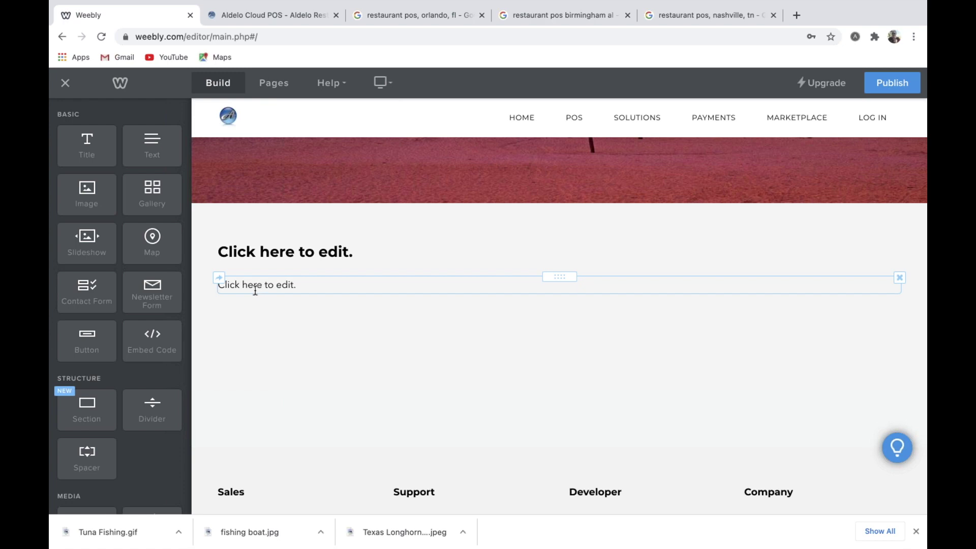
left_click_drag(96, 209, 858, 275)
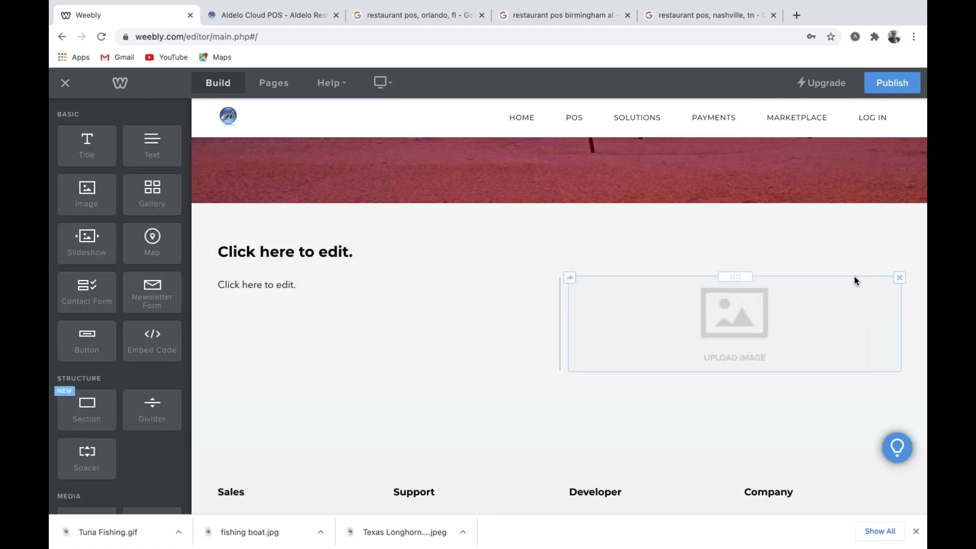
left_click_drag(736, 275, 745, 250)
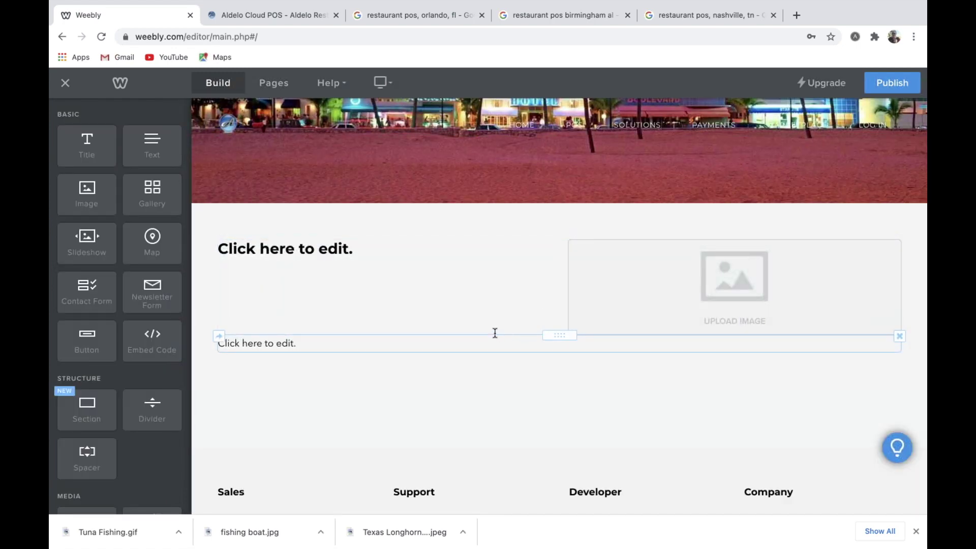
left_click(354, 246)
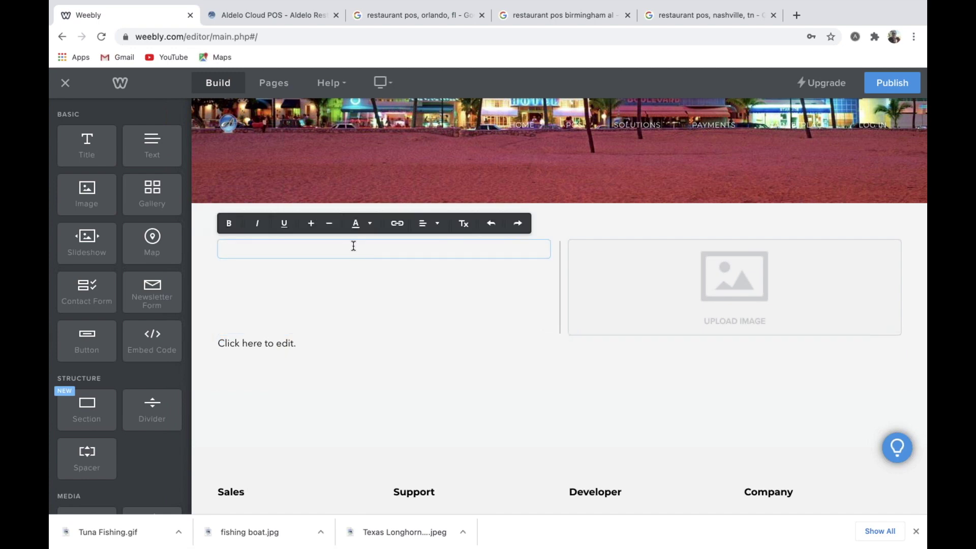
- Title the section 'Miami is for Restaurants'
type("Miami is for")
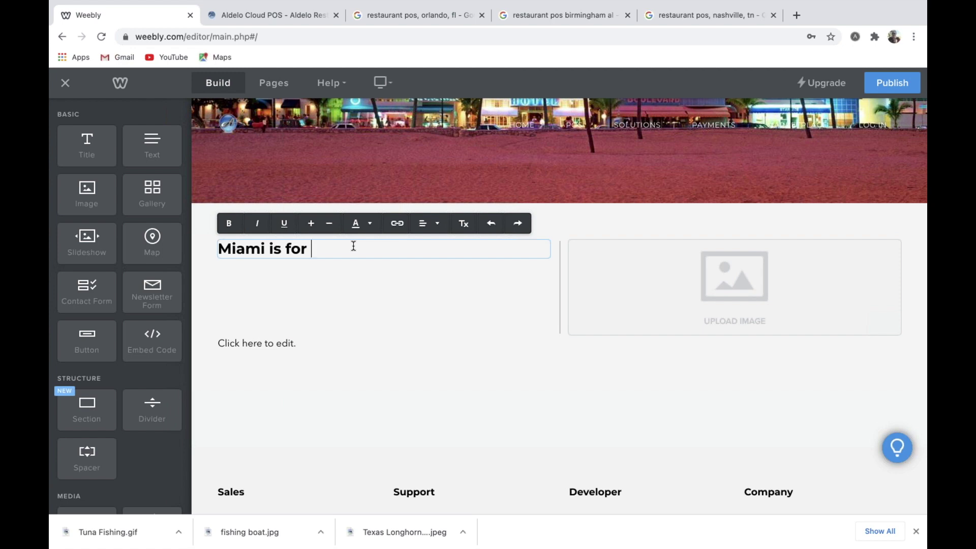
type("Restaurants")
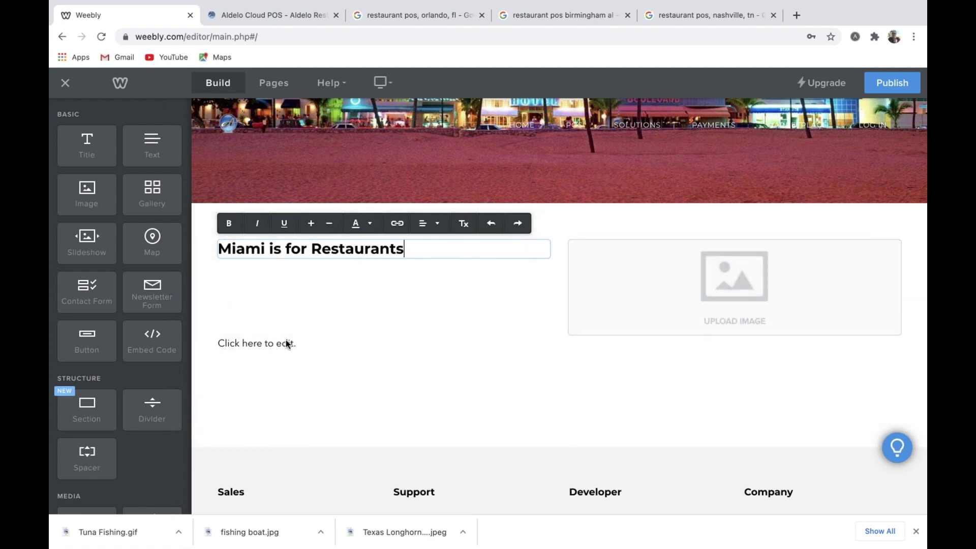
left_click(295, 344)
- Move the paragraph block below the title-and-image row and edit it
left_click_drag(559, 336, 449, 283)
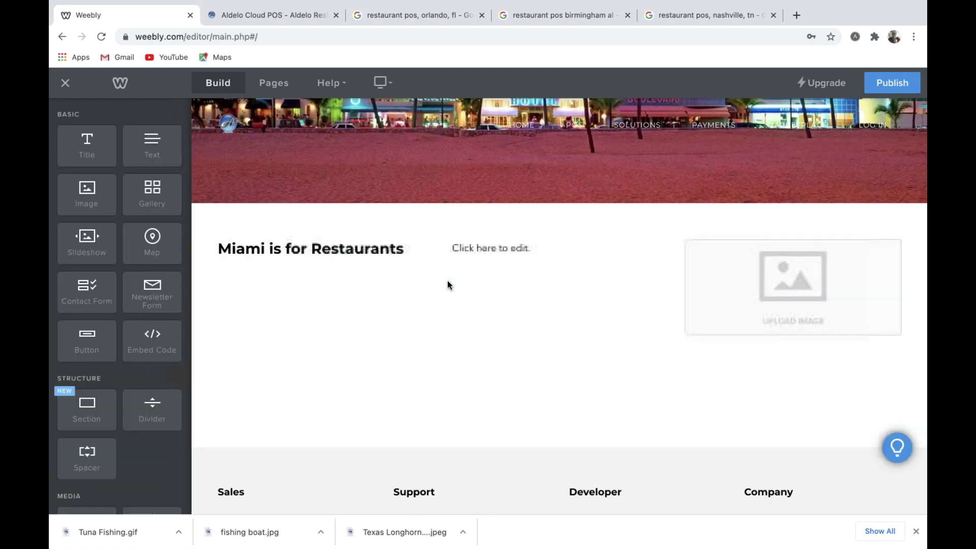
left_click_drag(559, 252, 386, 283)
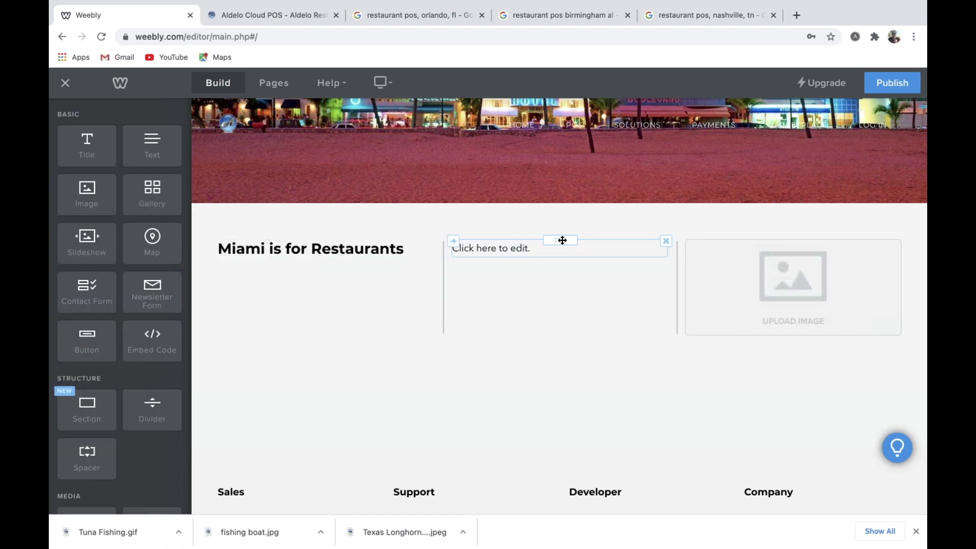
left_click_drag(562, 240, 345, 291)
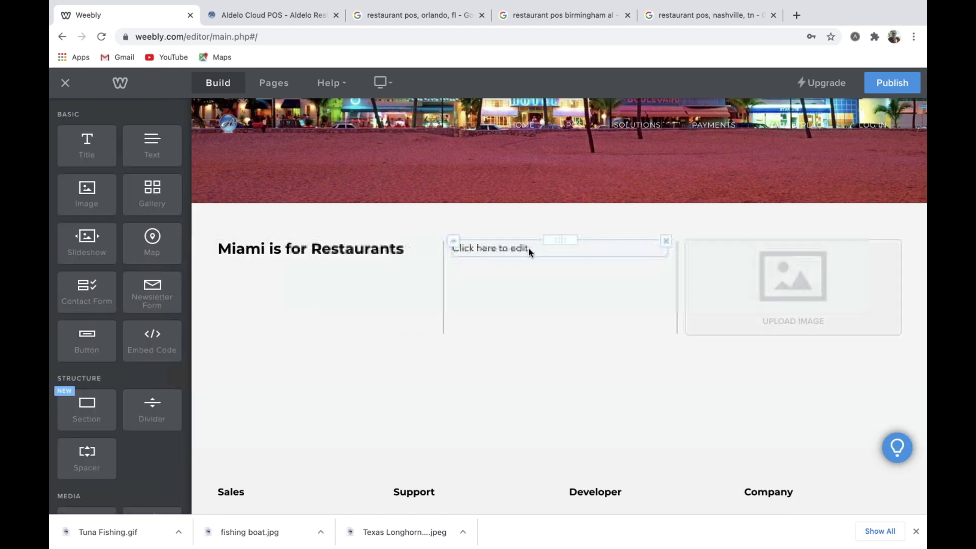
left_click_drag(562, 238, 351, 316)
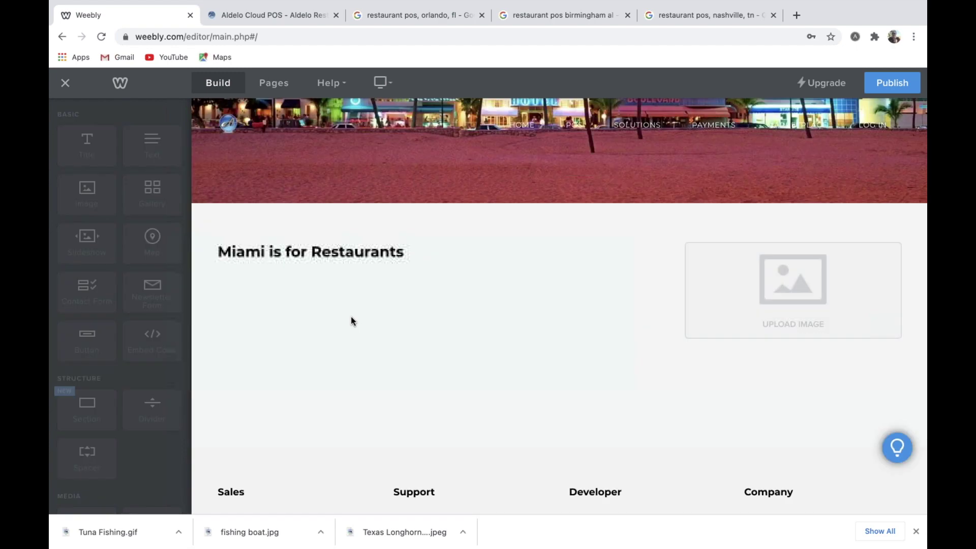
left_click_drag(567, 243, 350, 343)
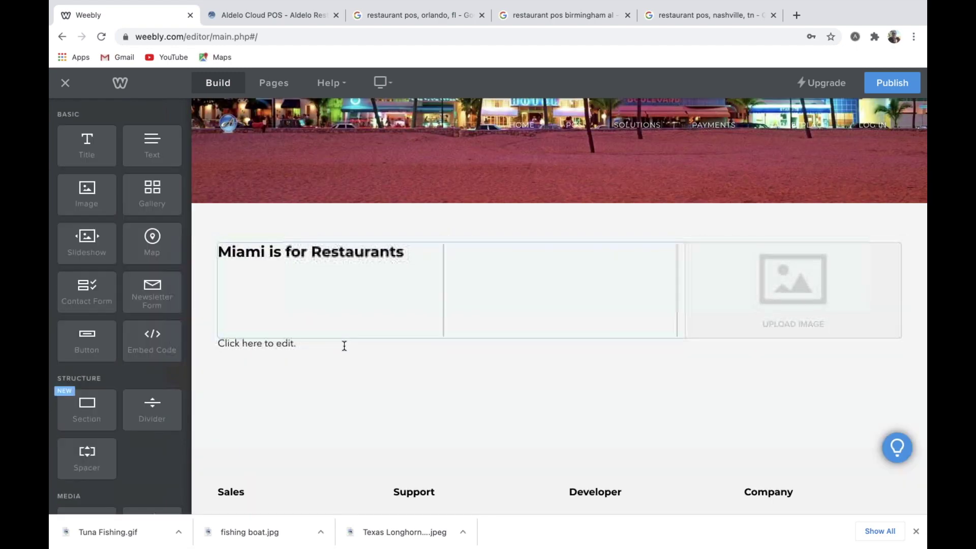
left_click(291, 346)
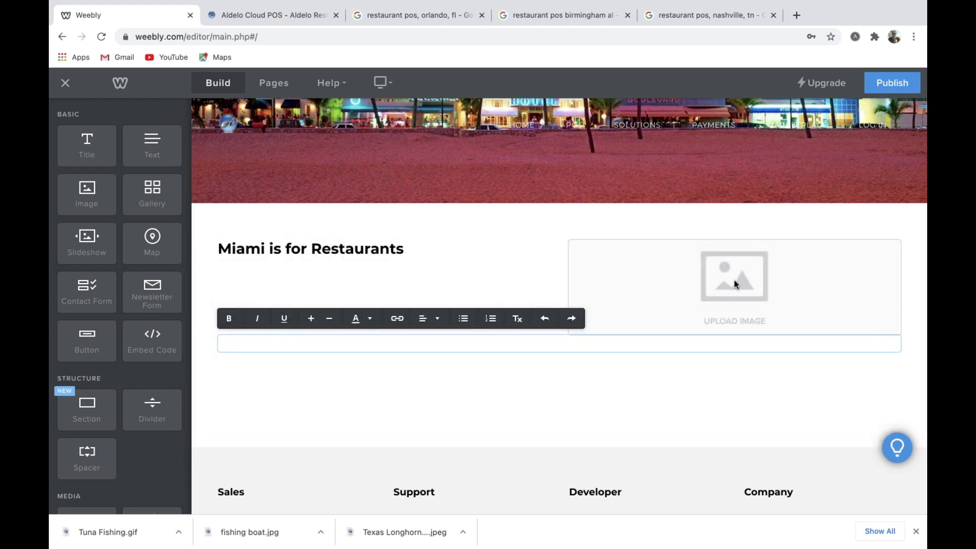
- Upload the 'Miami Patio' photo from the Work folder into the image slot
left_click(736, 285)
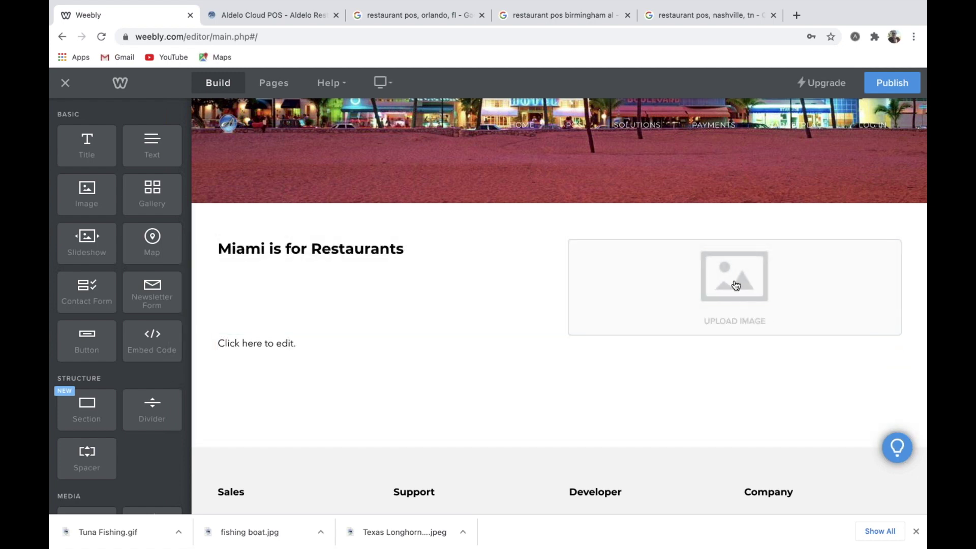
left_click(734, 320)
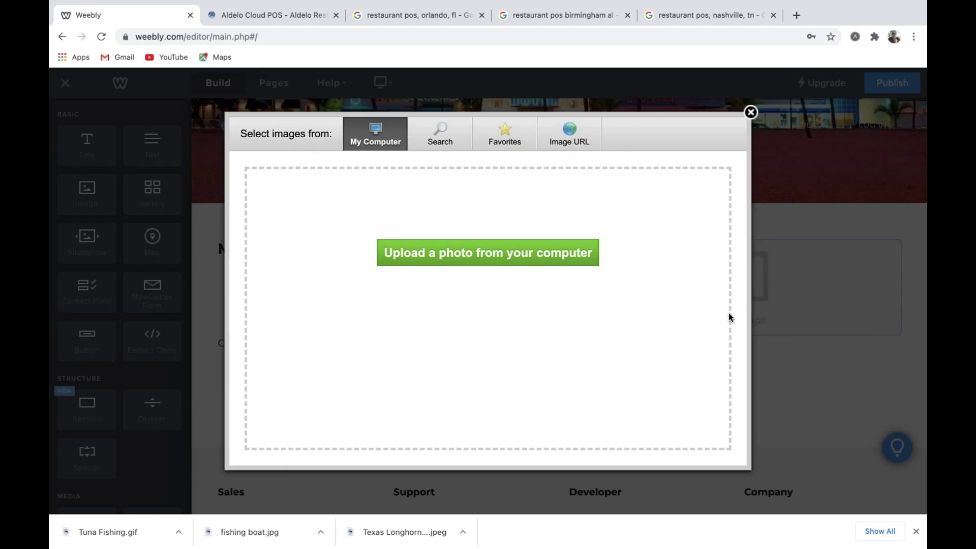
left_click(523, 253)
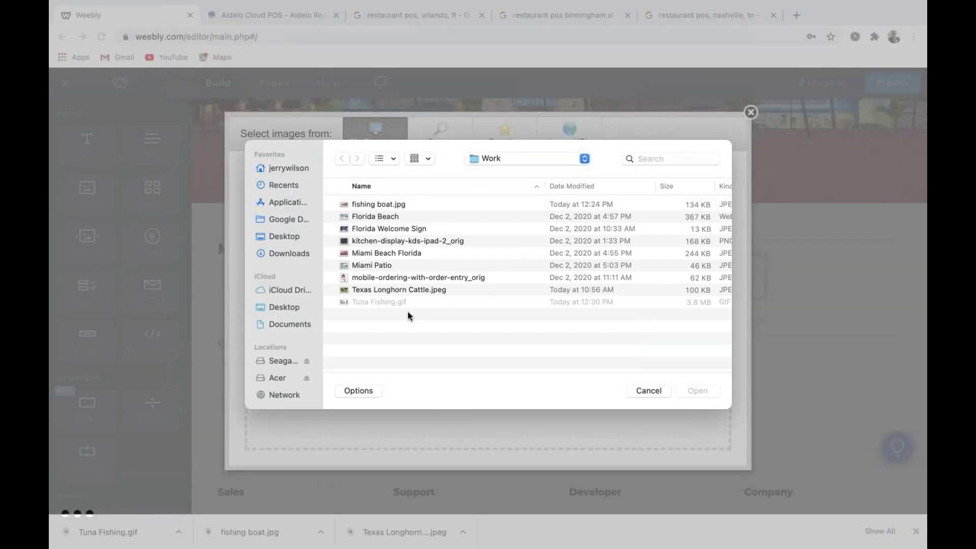
left_click(381, 265)
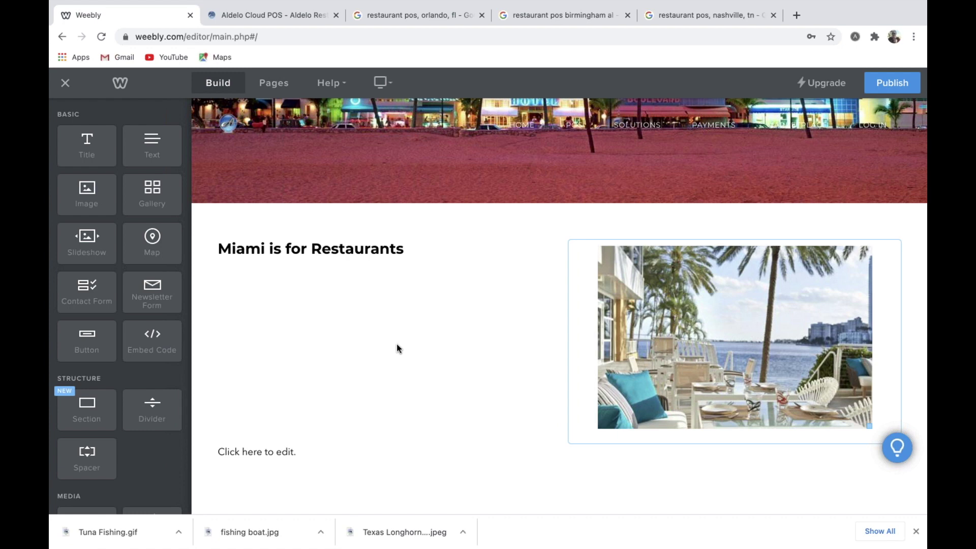
- Add a divider under the Miami section and two Title elements side by side below it
scroll(395, 351, "down", 3)
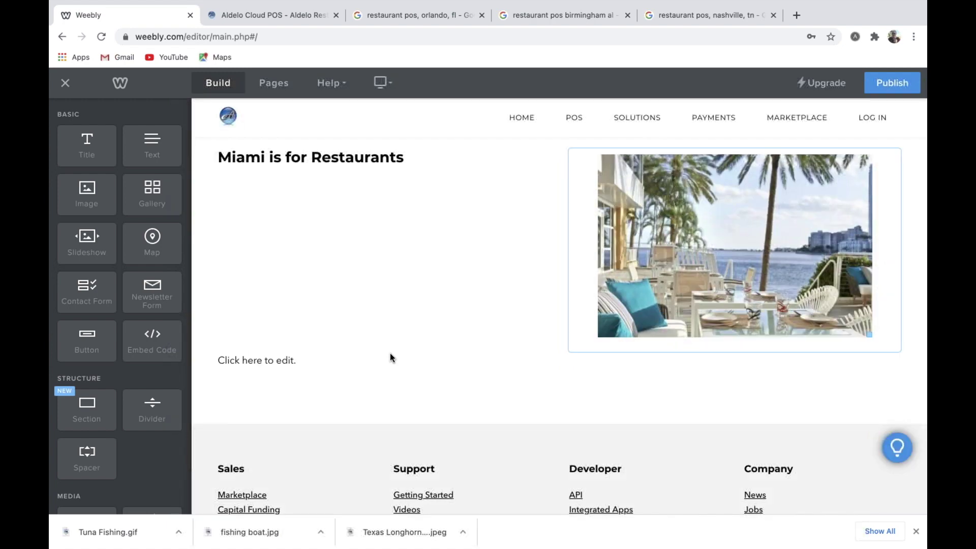
scroll(389, 353, "down", 2)
scroll(457, 304, "up", 2)
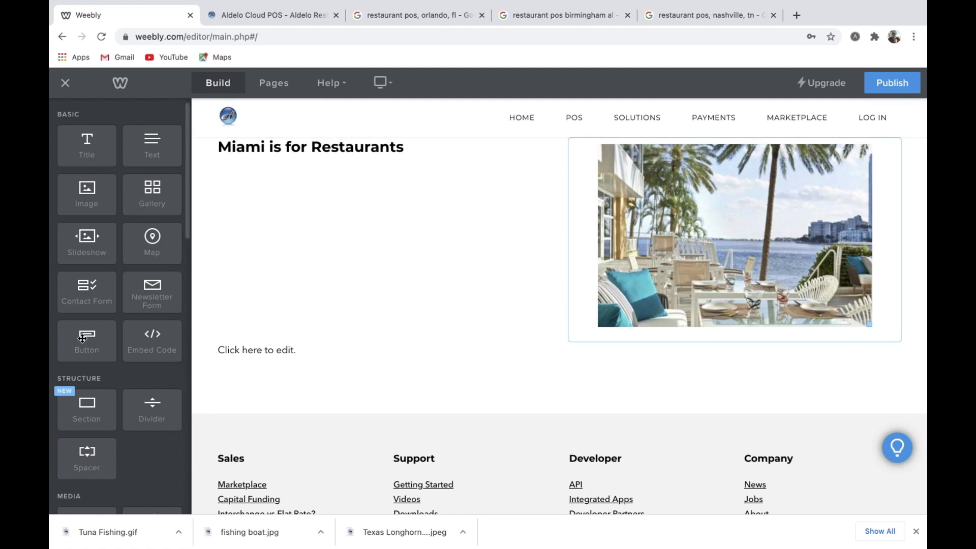
left_click_drag(81, 338, 334, 391)
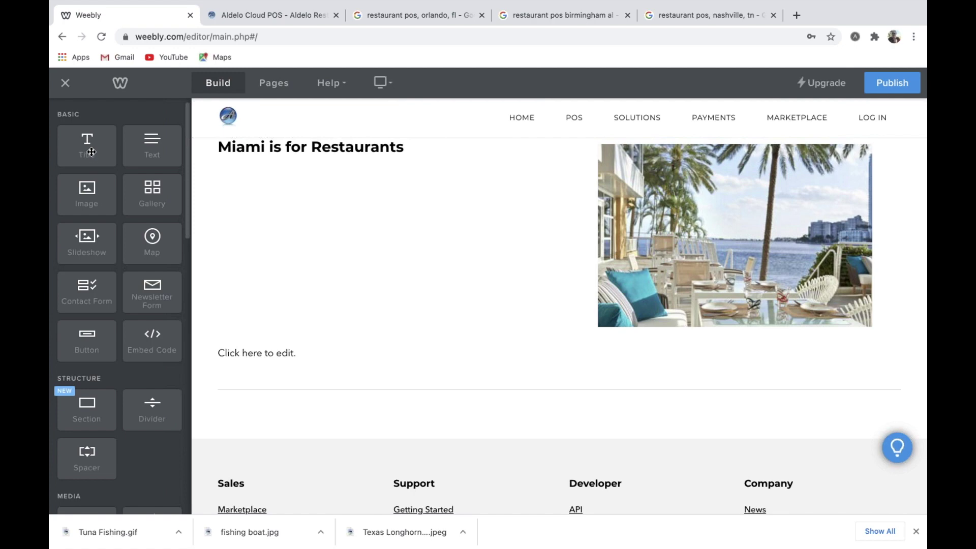
left_click_drag(87, 145, 329, 410)
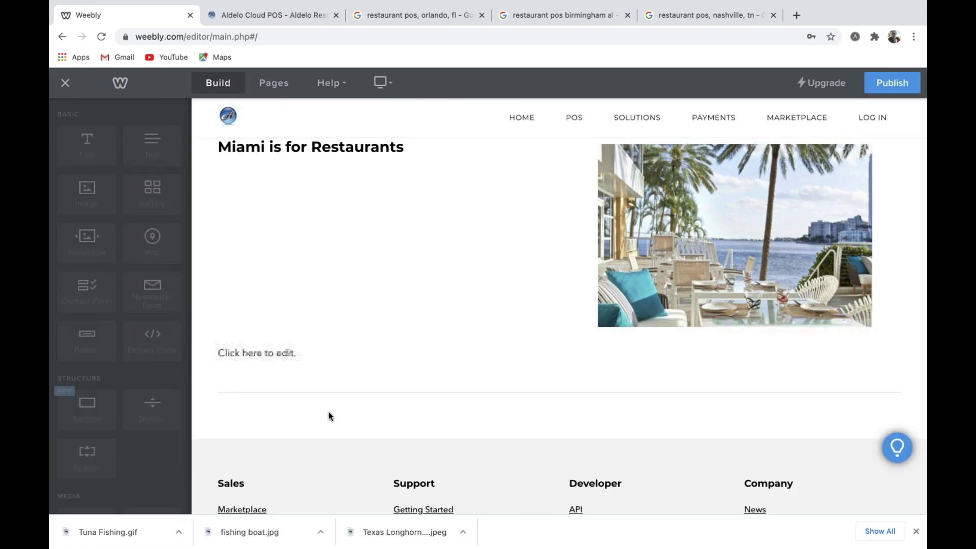
left_click_drag(86, 144, 740, 416)
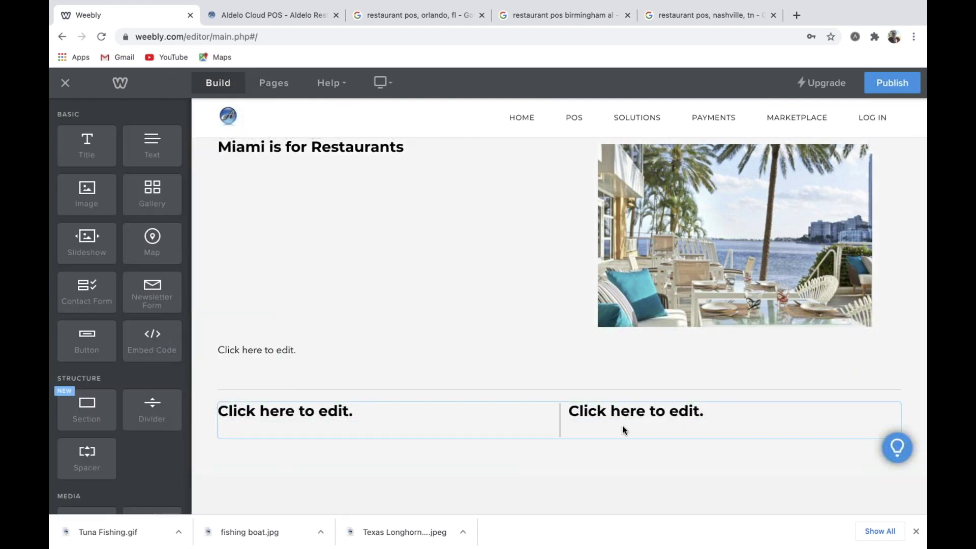
- Name the left heading 'Coffee Shop POS' and the right heading 'Pizza Restaurant POS'
left_click(357, 410)
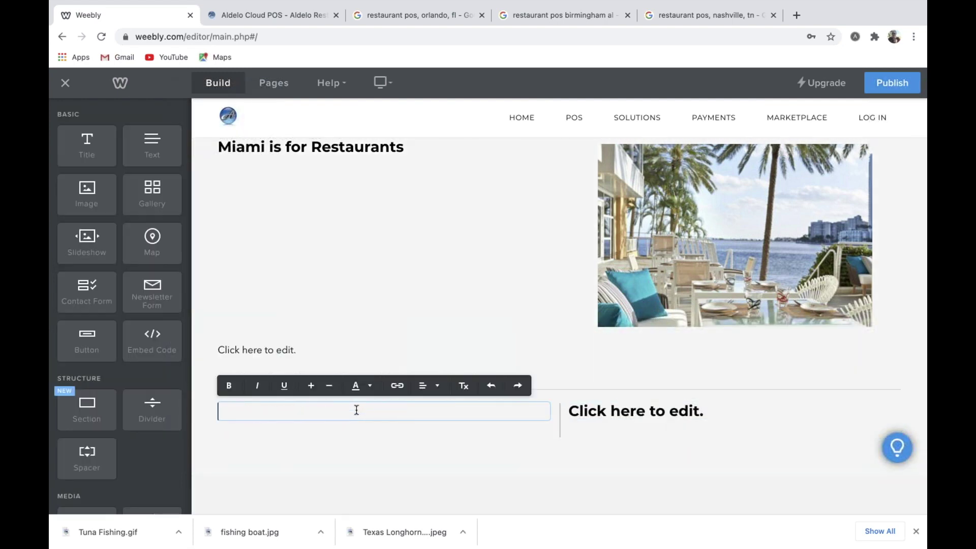
type("Cs")
key("BackSpace")
type("offee Shope")
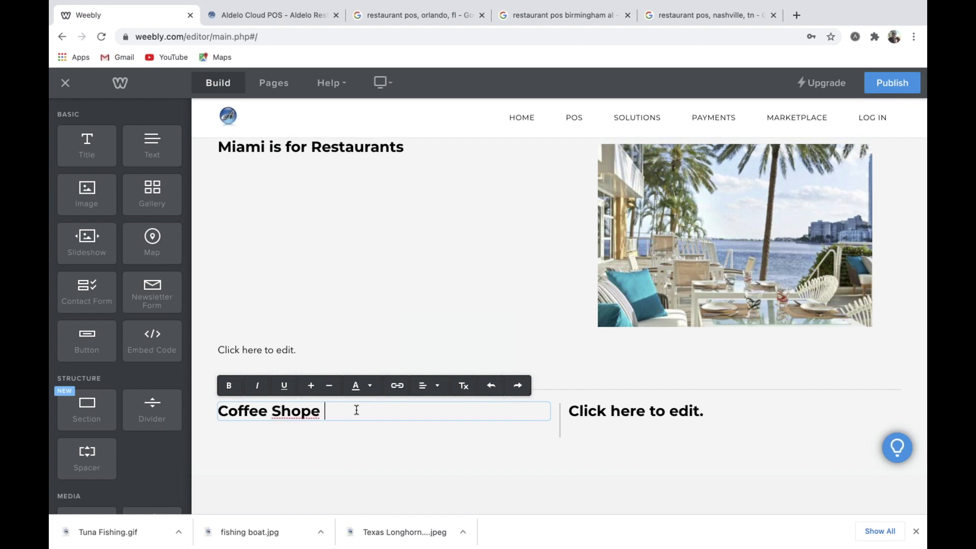
key("BackSpace")
key("BackSpace")
type("POS")
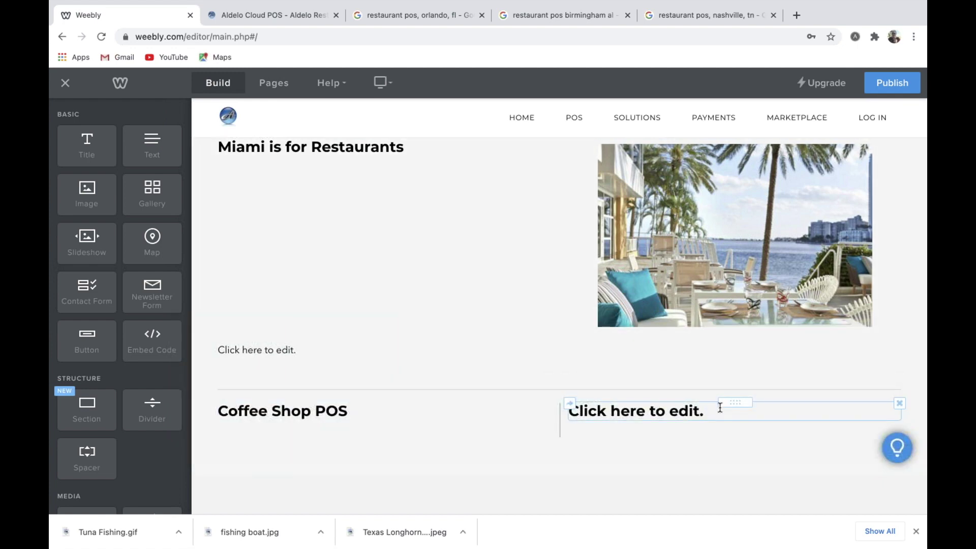
left_click(720, 408)
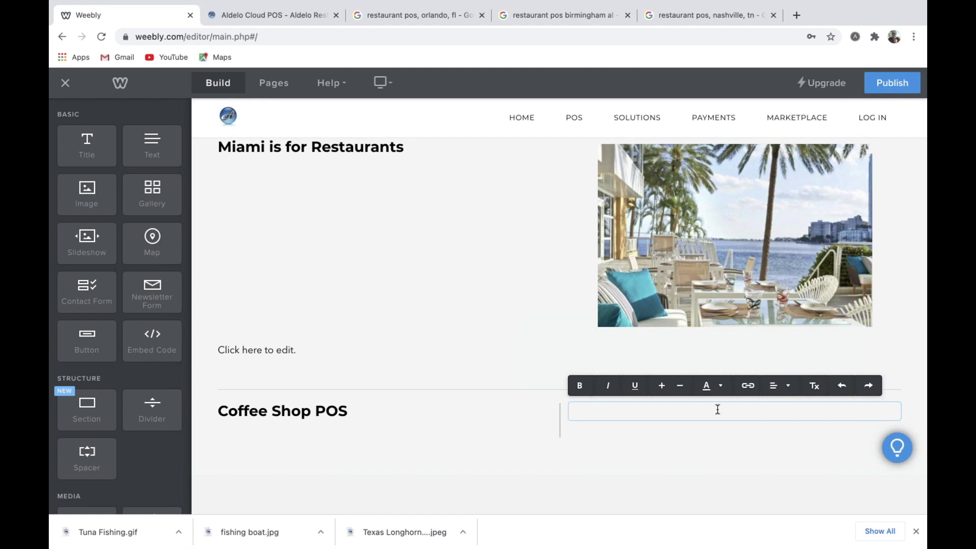
type("Pizza Restaurant POS")
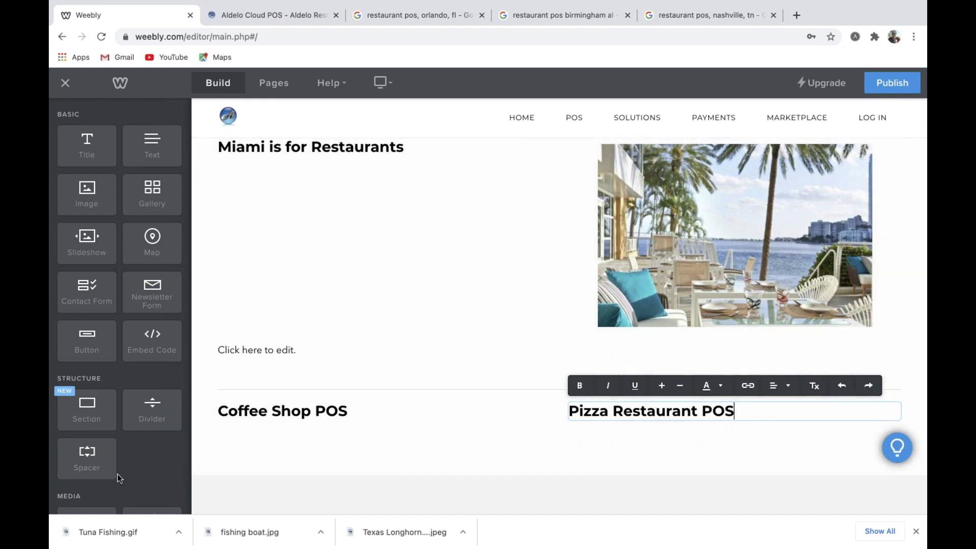
- Add a 'Fast and easy to use' bullet under Coffee Shop POS, with a Button below it
left_click_drag(141, 145, 317, 386)
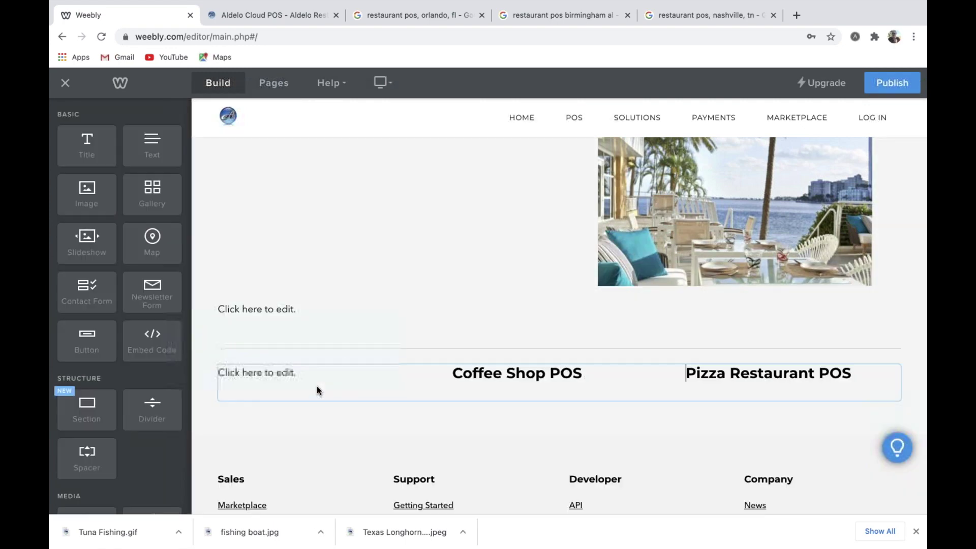
left_click_drag(315, 362, 564, 389)
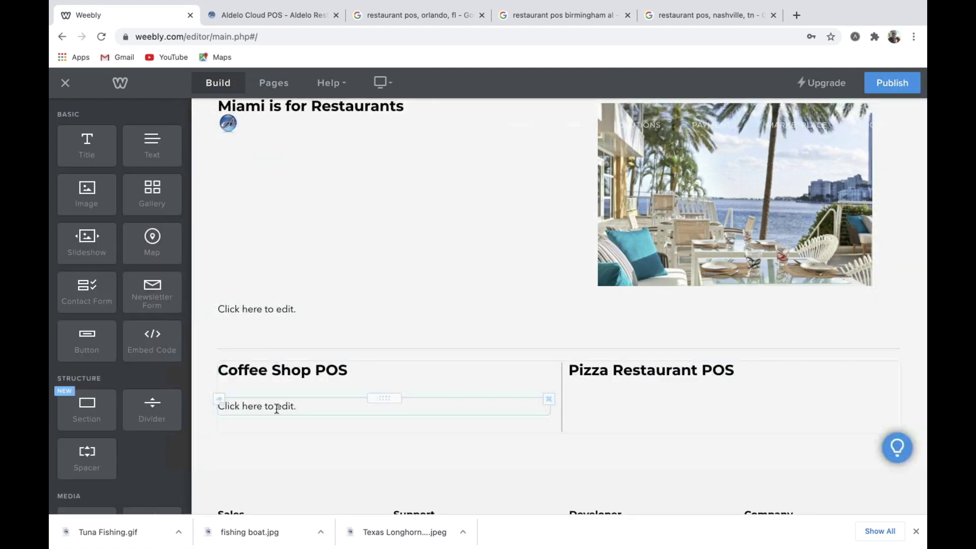
left_click(272, 406)
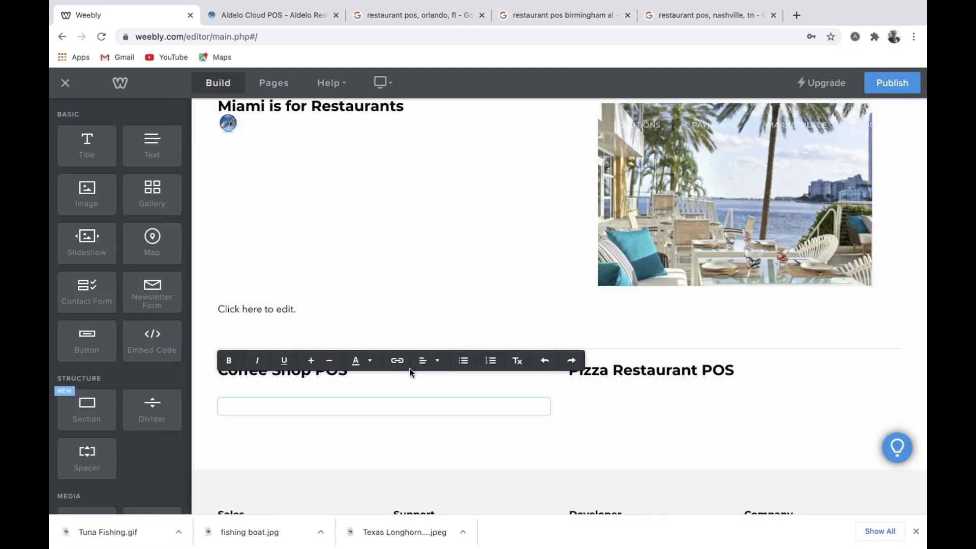
left_click(461, 362)
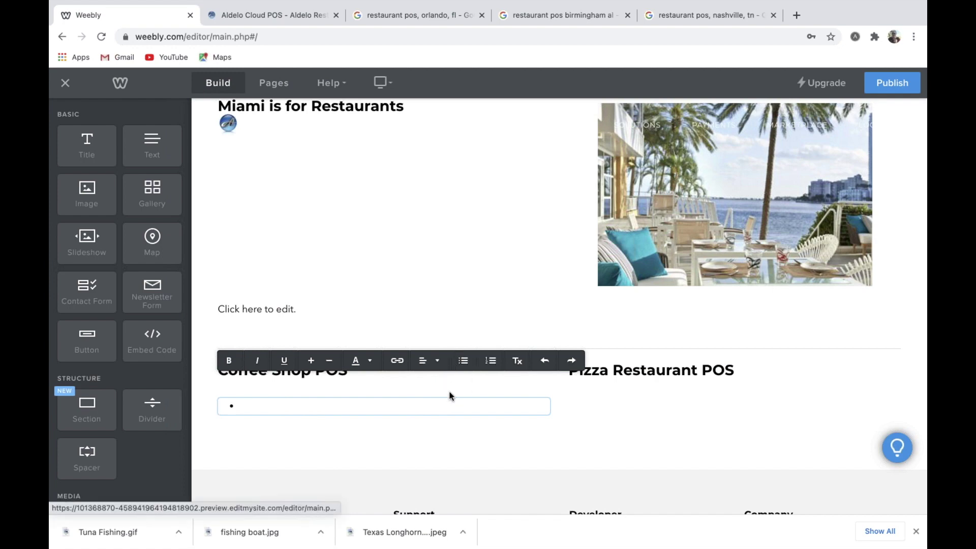
type("Fs")
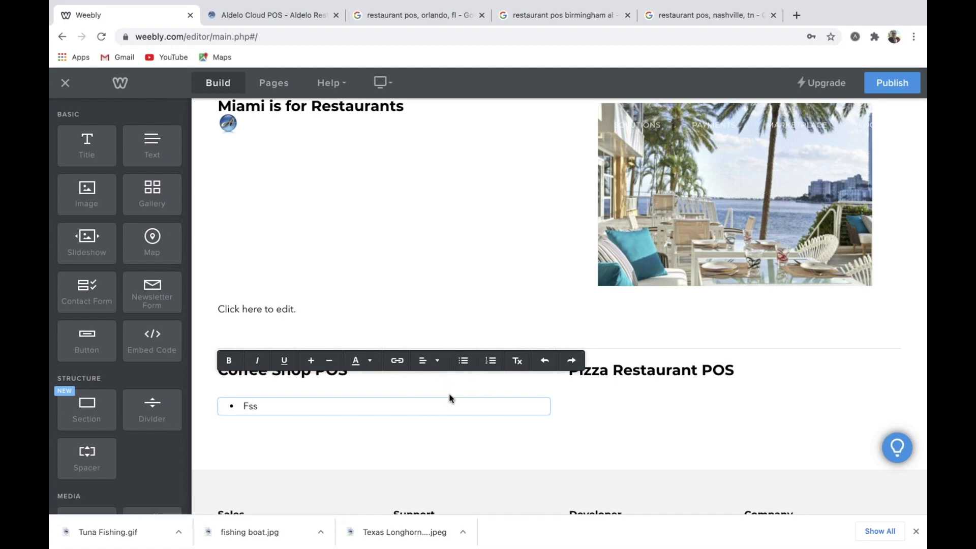
key("BackSpace")
type("ast and easy to use")
key("Return")
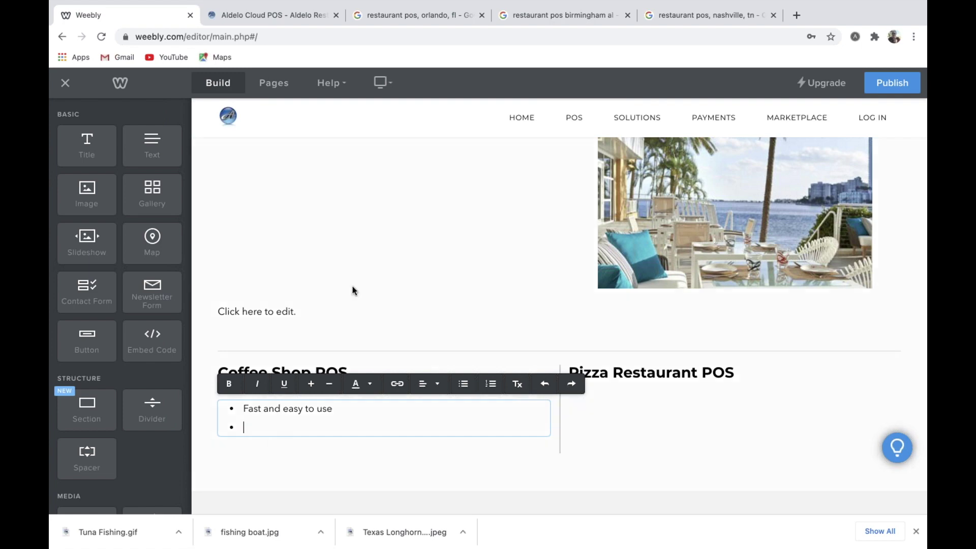
scroll(365, 312, "down", 3)
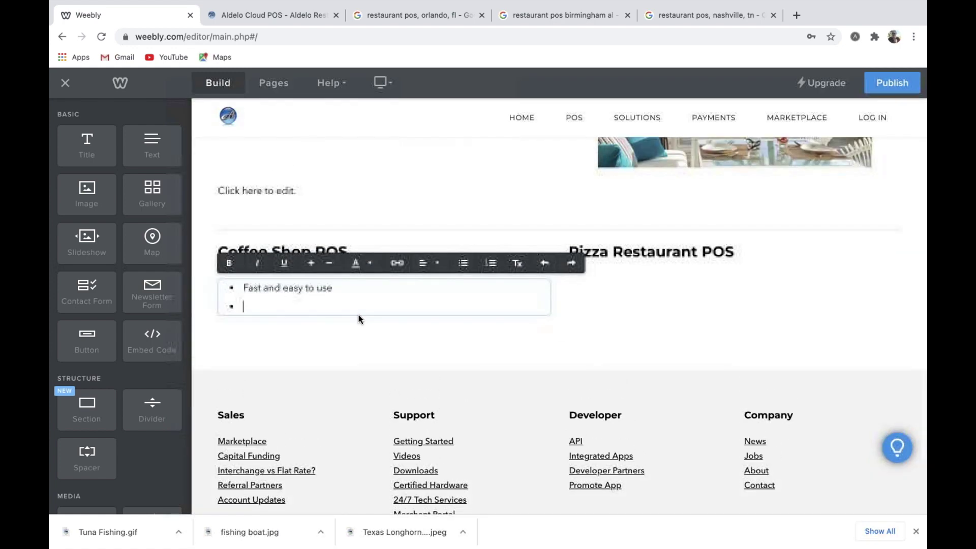
left_click_drag(91, 343, 315, 346)
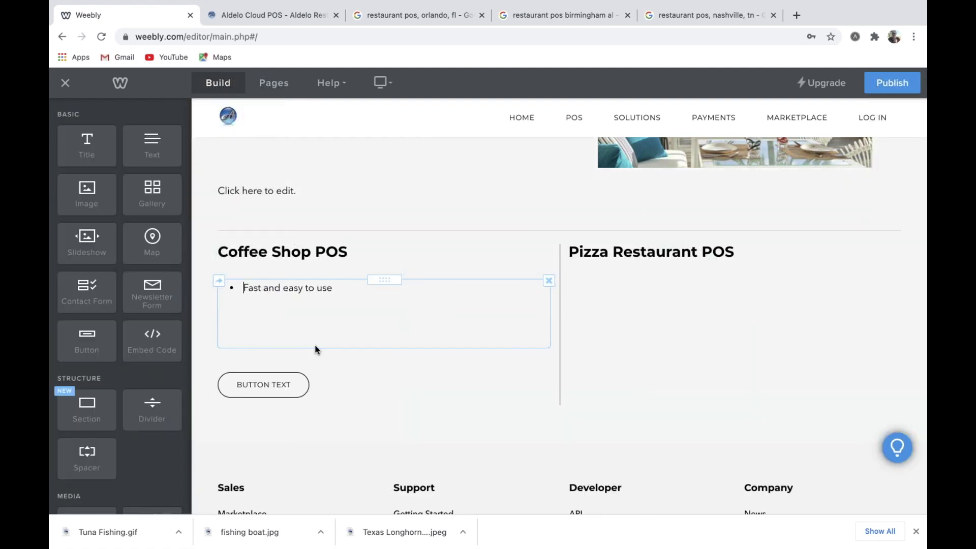
- Change the new button's label to 'Learn More'
left_click(276, 383)
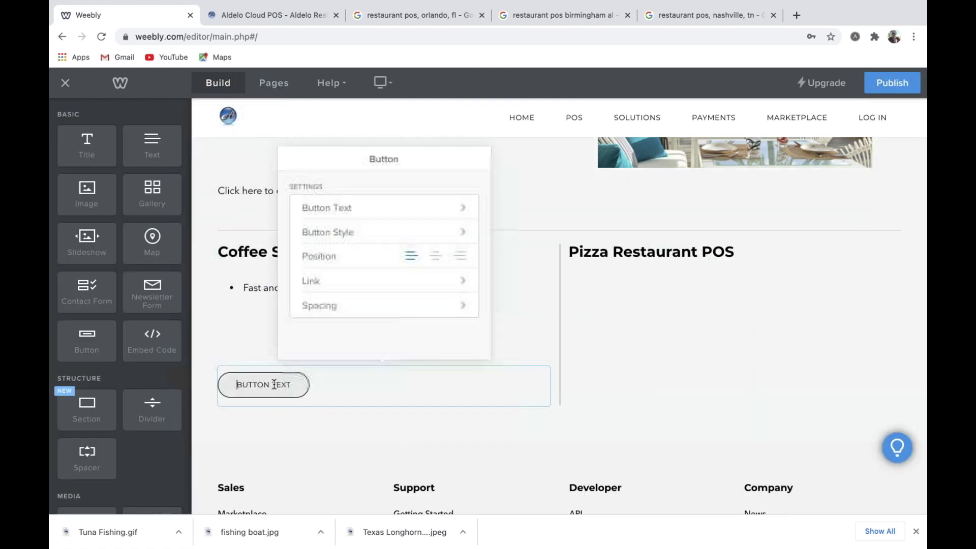
left_click(361, 208)
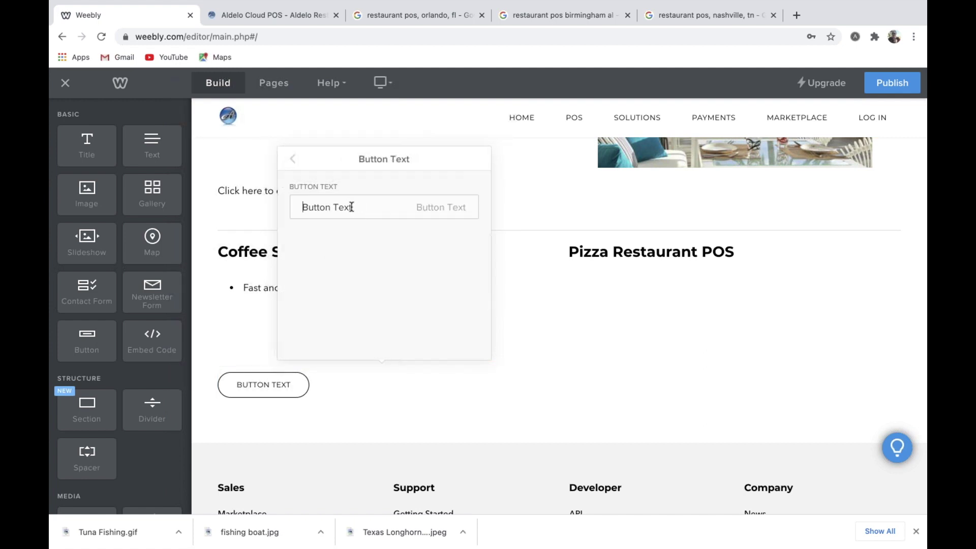
type("Learn More")
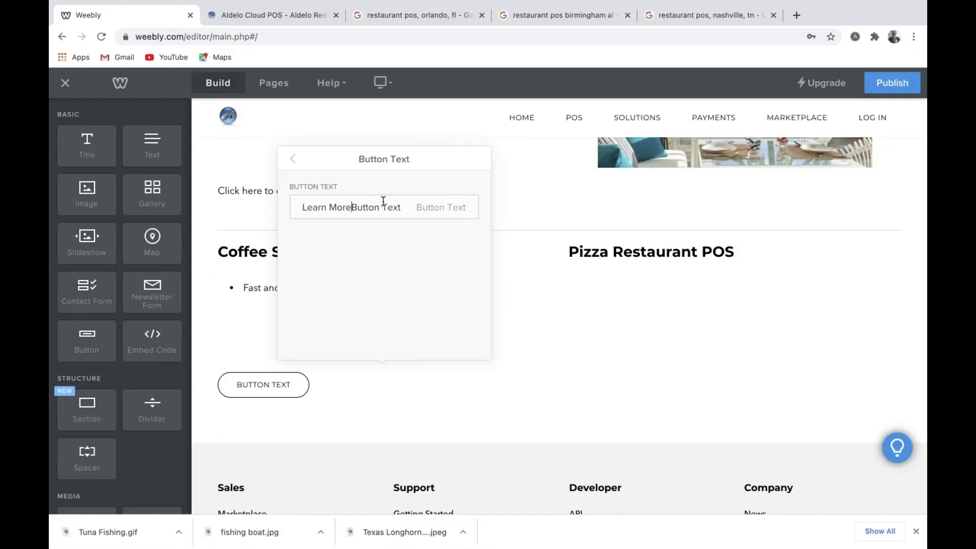
scroll(398, 203, "down", 1)
left_click_drag(402, 201, 368, 201)
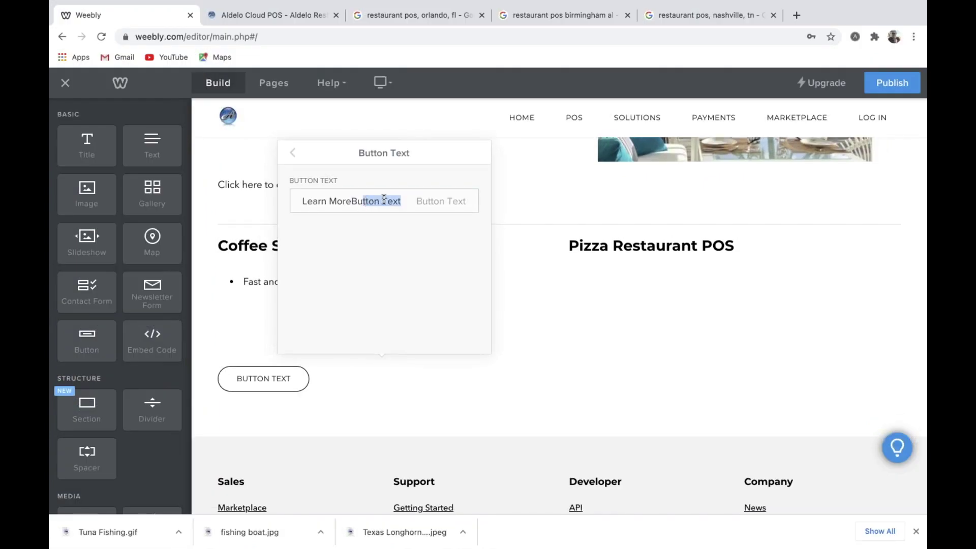
key("BackSpace")
key("BackSpace")
key("BackSpace")
key("BackSpace")
key("BackSpace")
type("w")
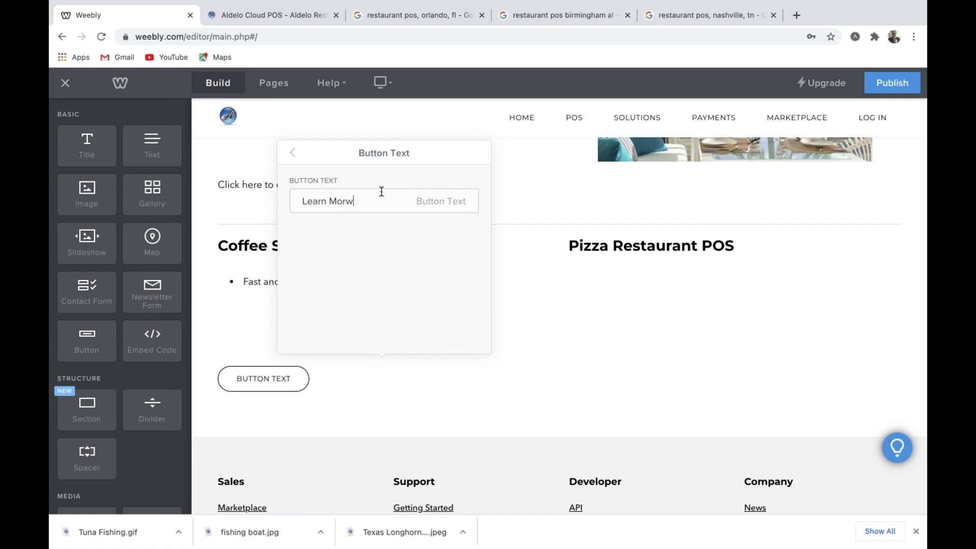
key("BackSpace")
type("e")
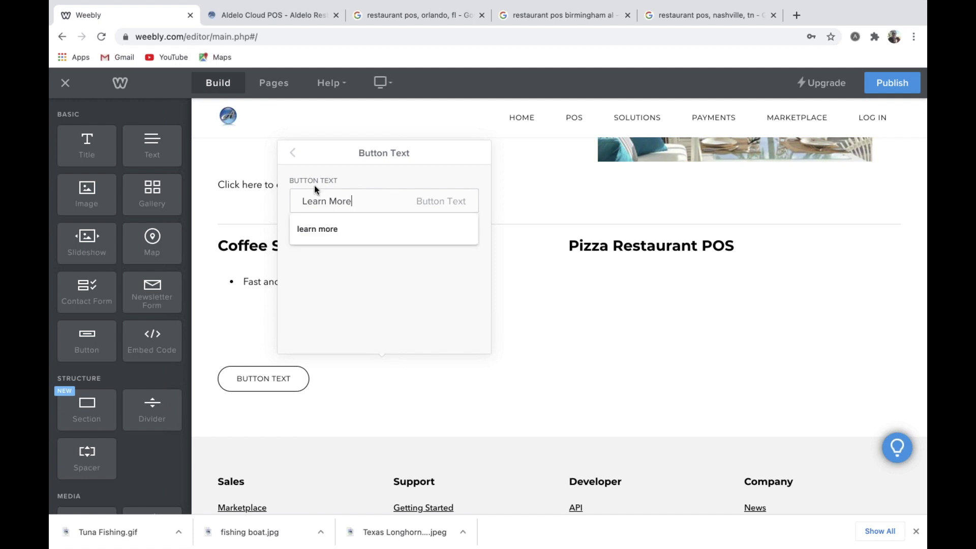
left_click(293, 152)
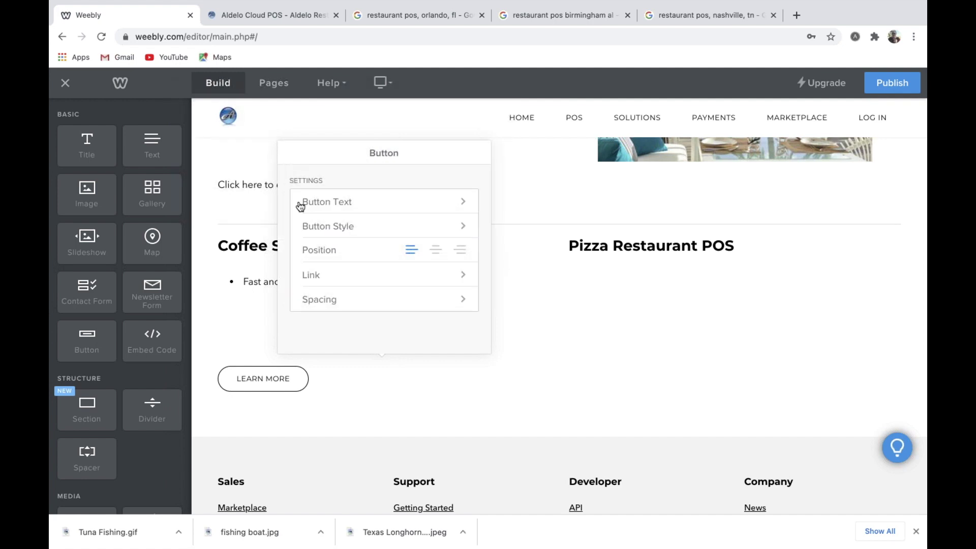
- Give the button the solid black style and centre it in the column
left_click(342, 225)
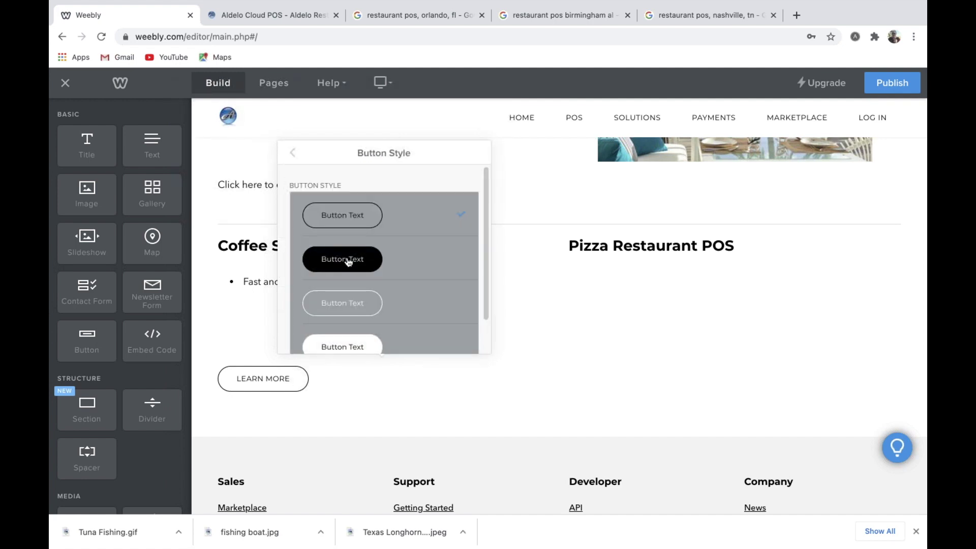
left_click(343, 260)
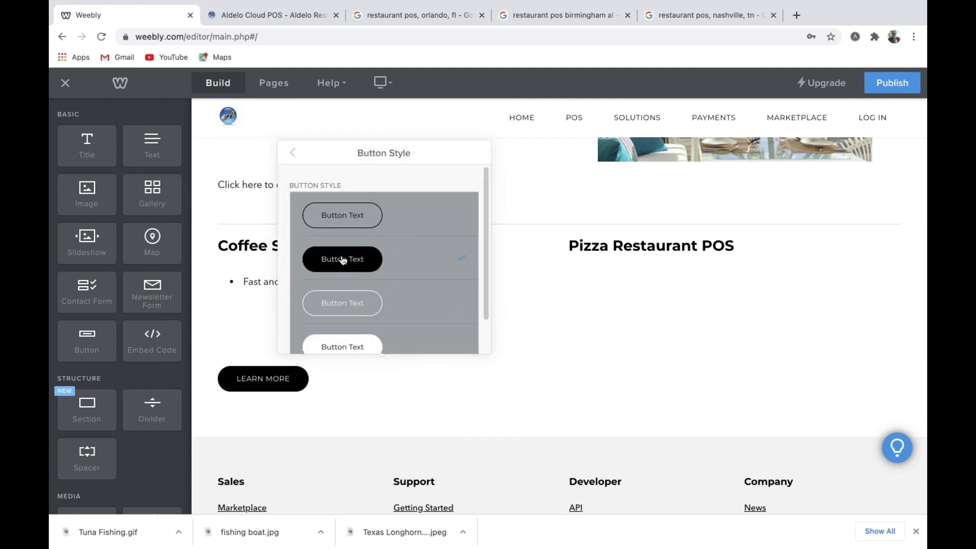
left_click(293, 154)
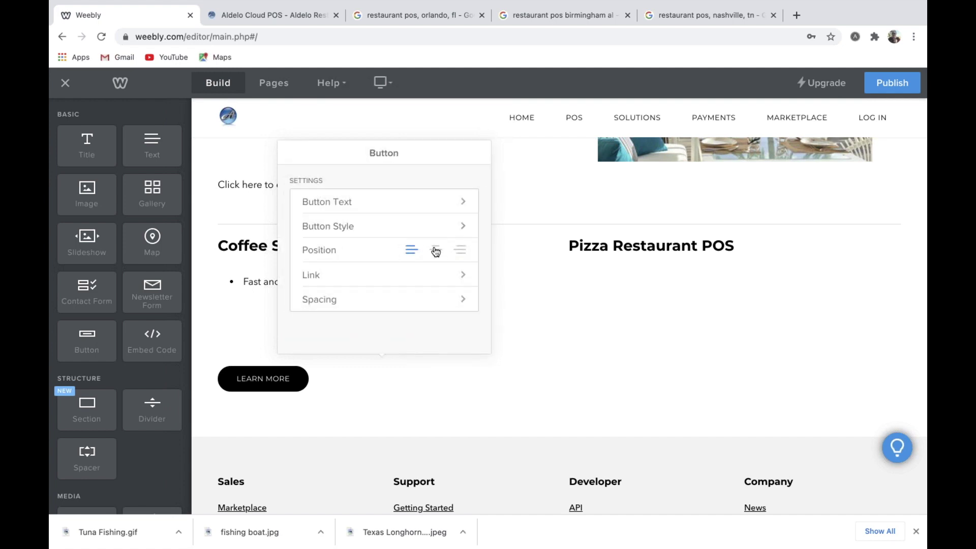
left_click(435, 250)
- Link the button to the standard page 'Coffee & Tea Point of Sale'
left_click(440, 277)
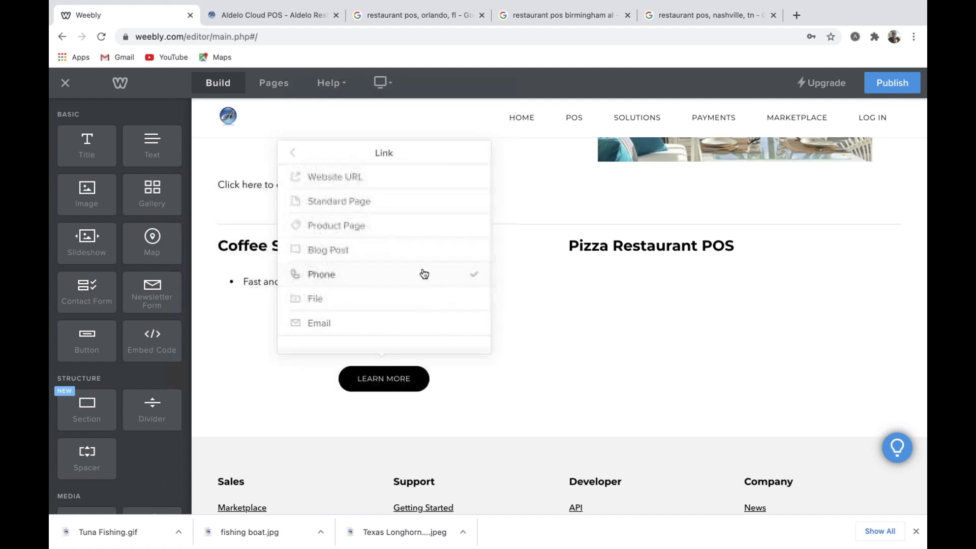
left_click(342, 201)
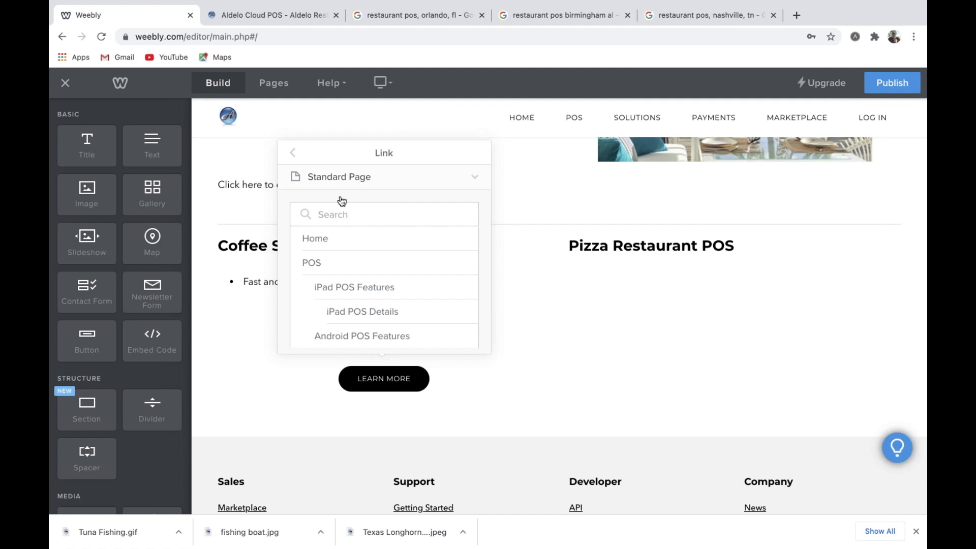
scroll(370, 301, "down", 1)
scroll(370, 302, "down", 3)
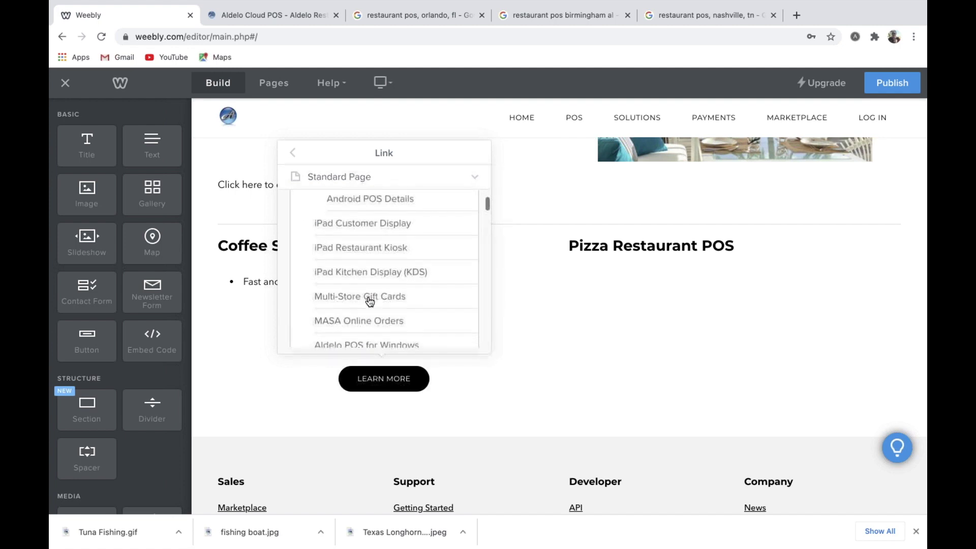
scroll(370, 302, "down", 3)
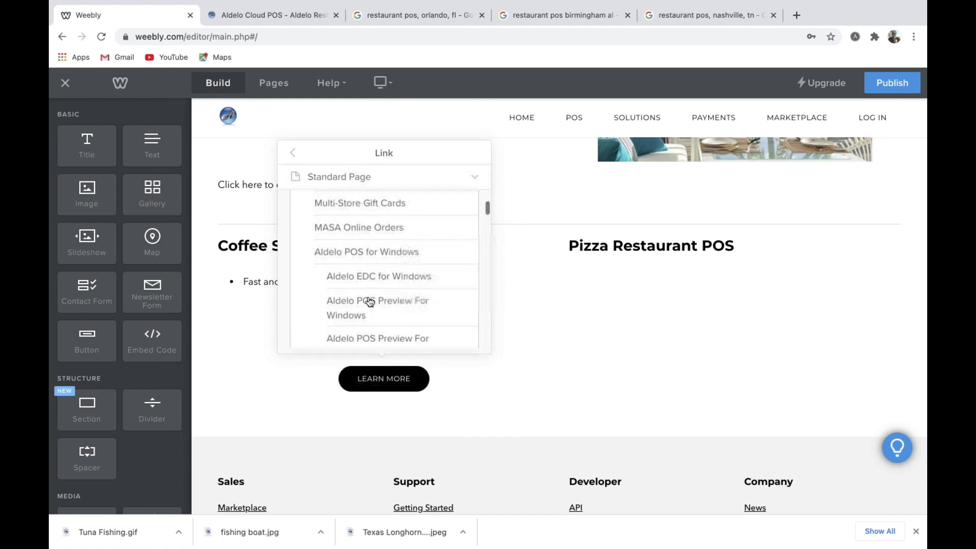
scroll(369, 302, "down", 3)
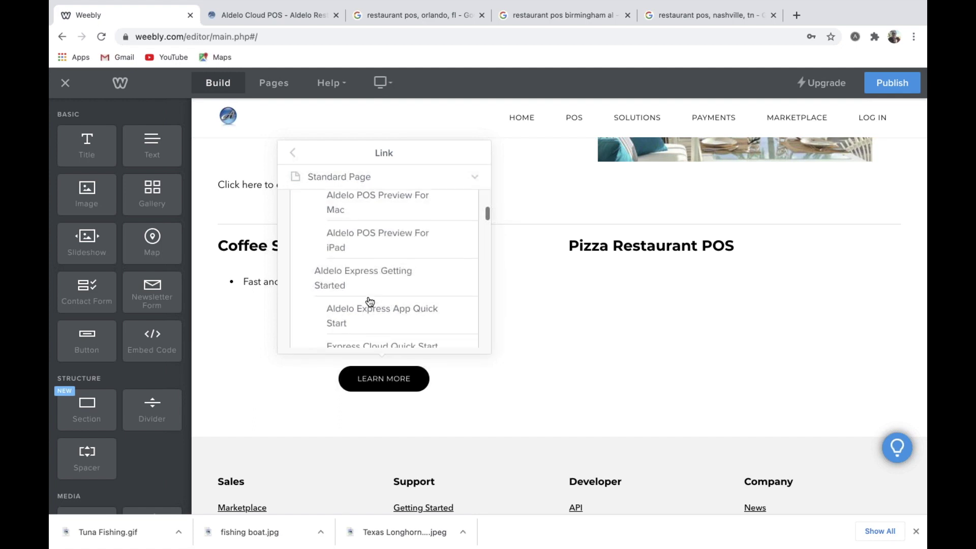
scroll(369, 302, "down", 3)
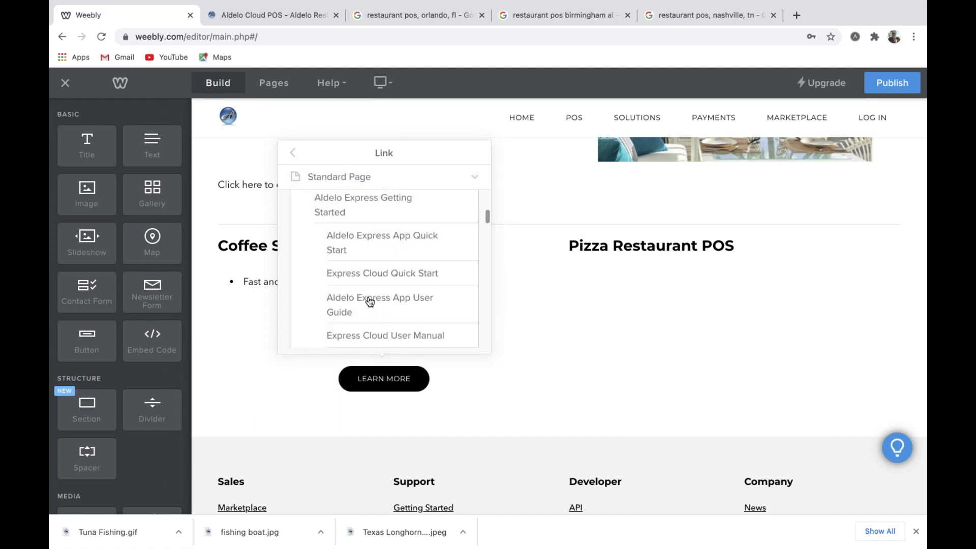
scroll(369, 302, "down", 3)
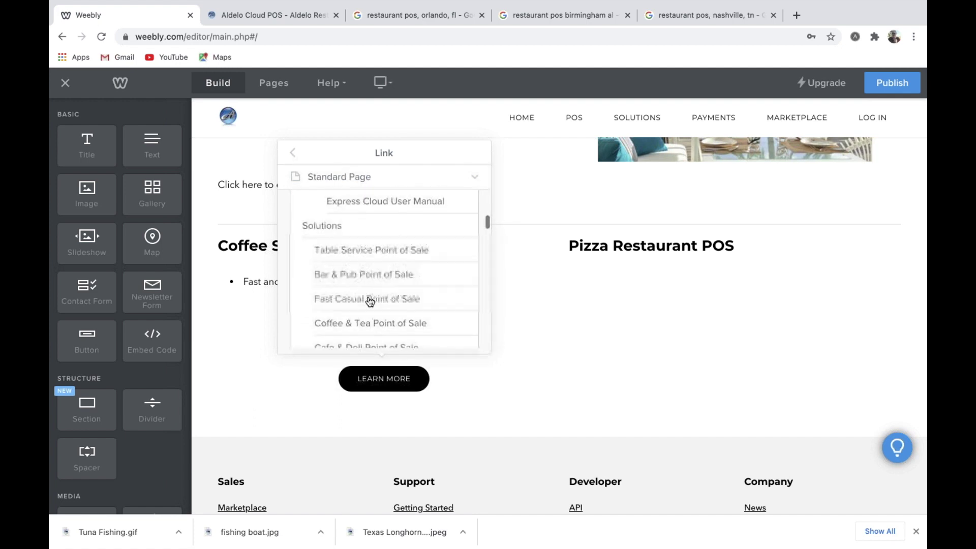
left_click(370, 300)
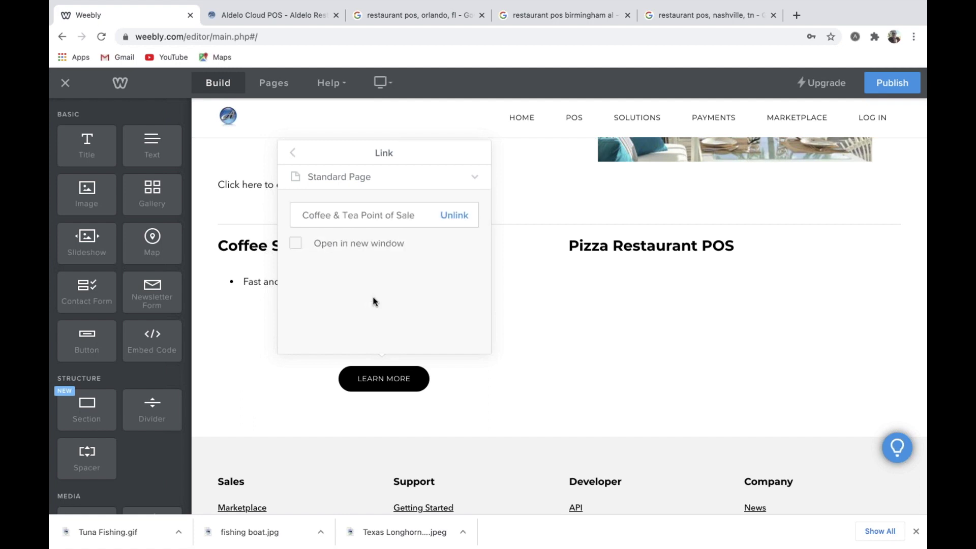
left_click(293, 153)
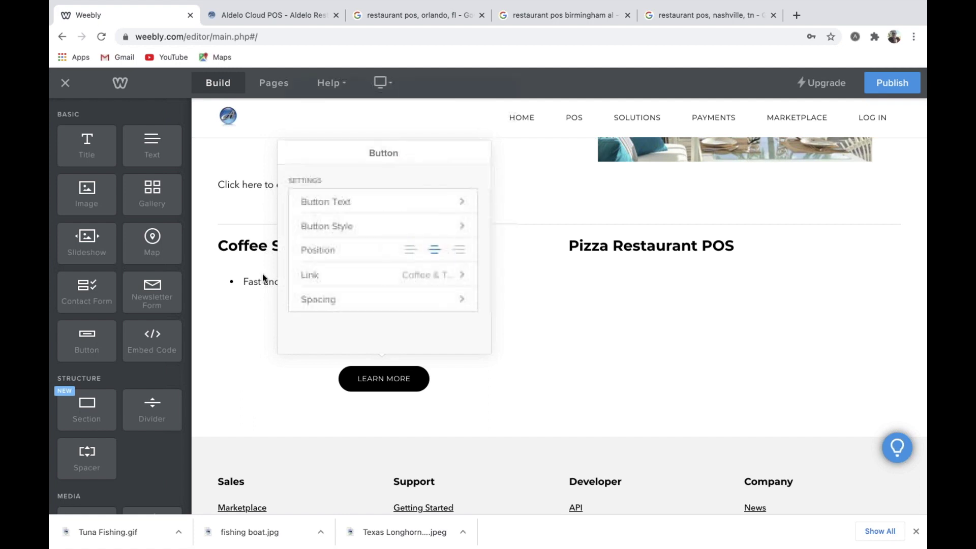
left_click(242, 348)
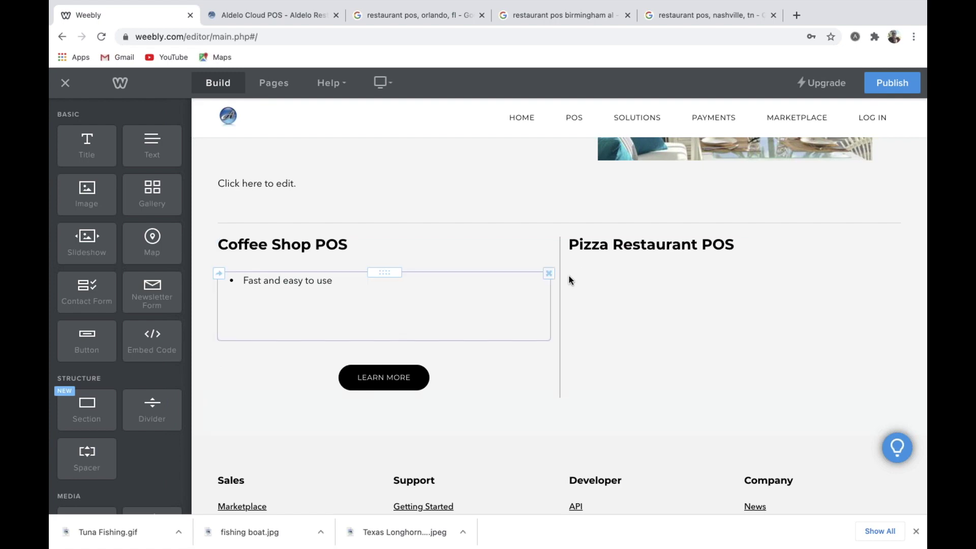
- Add a divider below the Learn More button
scroll(569, 276, "down", 3)
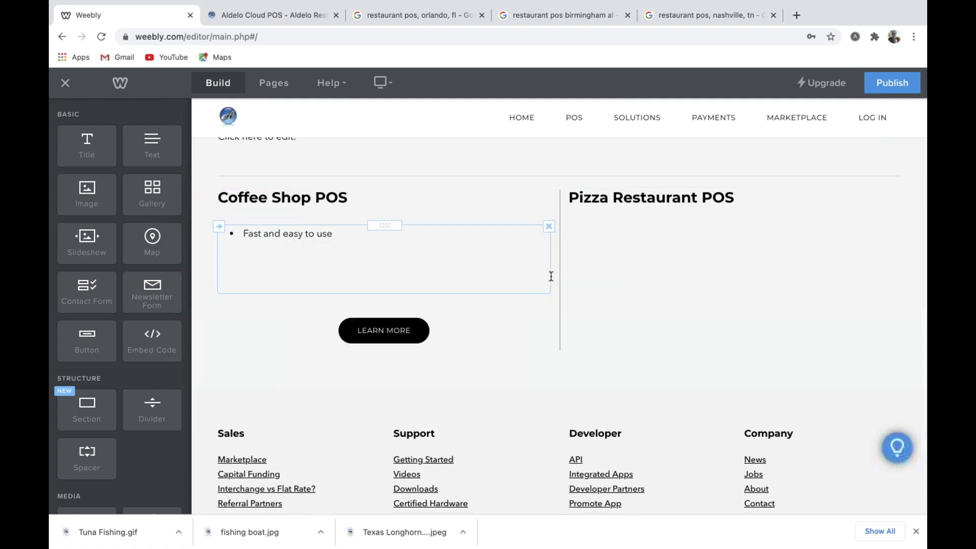
scroll(551, 276, "down", 1)
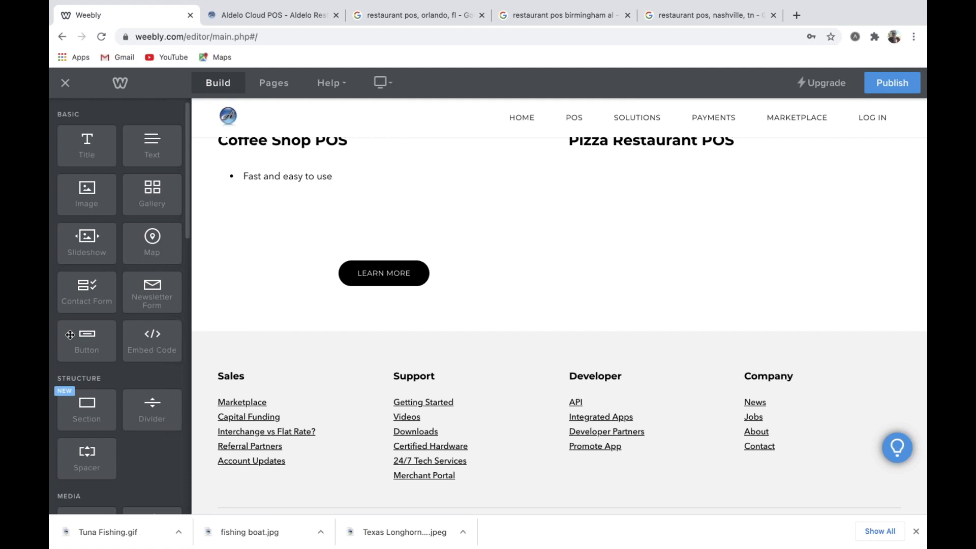
scroll(90, 359, "down", 2)
left_click_drag(139, 325, 314, 312)
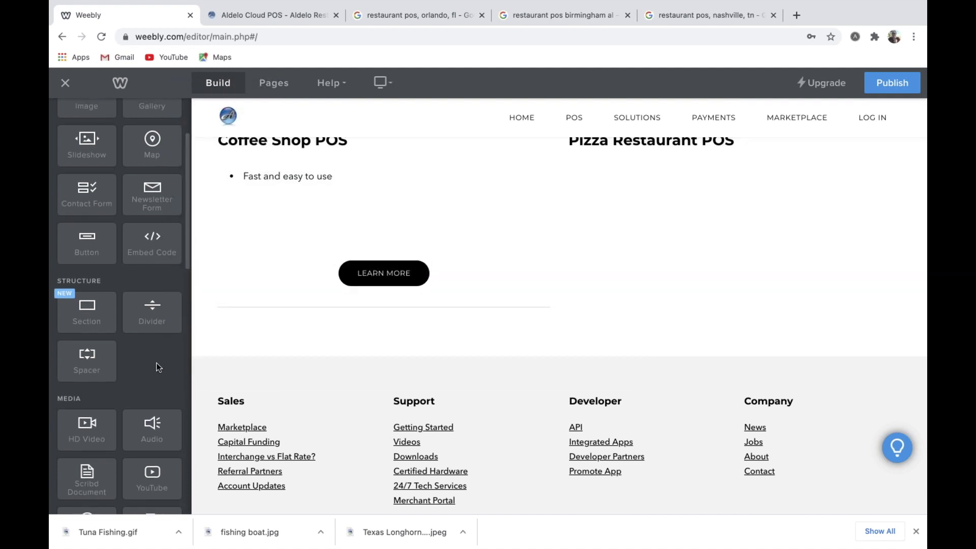
- Drop a Contact Form element beneath the Coffee Shop POS row
scroll(159, 367, "down", 4)
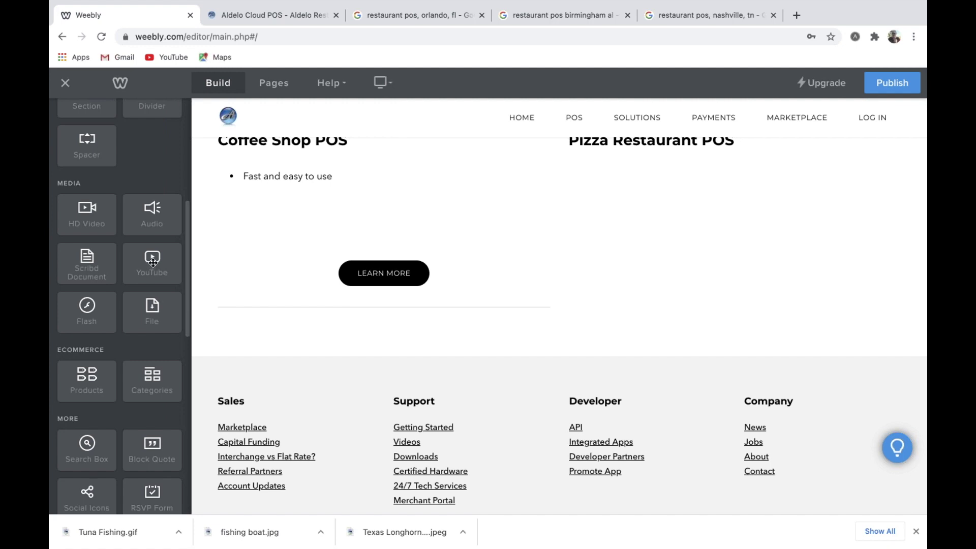
scroll(150, 262, "down", 1)
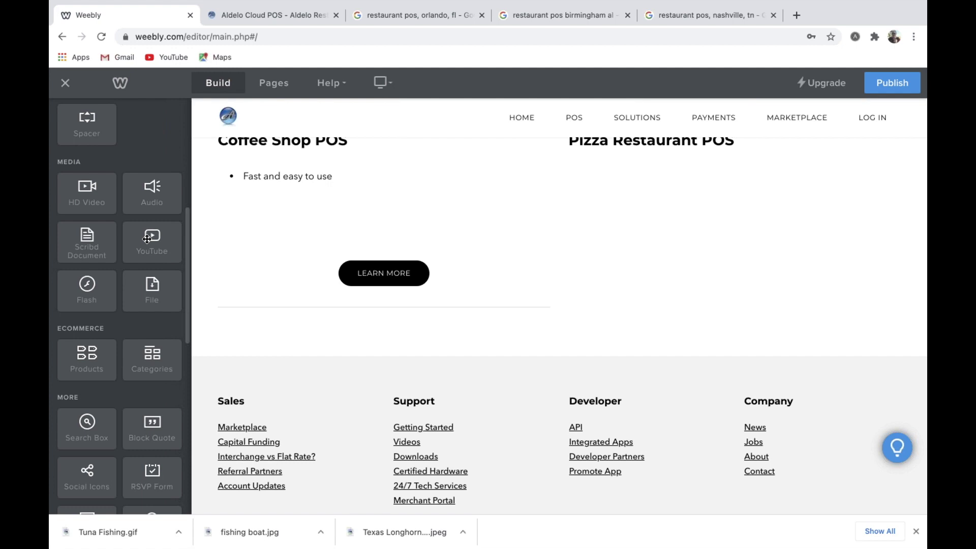
scroll(147, 238, "down", 5)
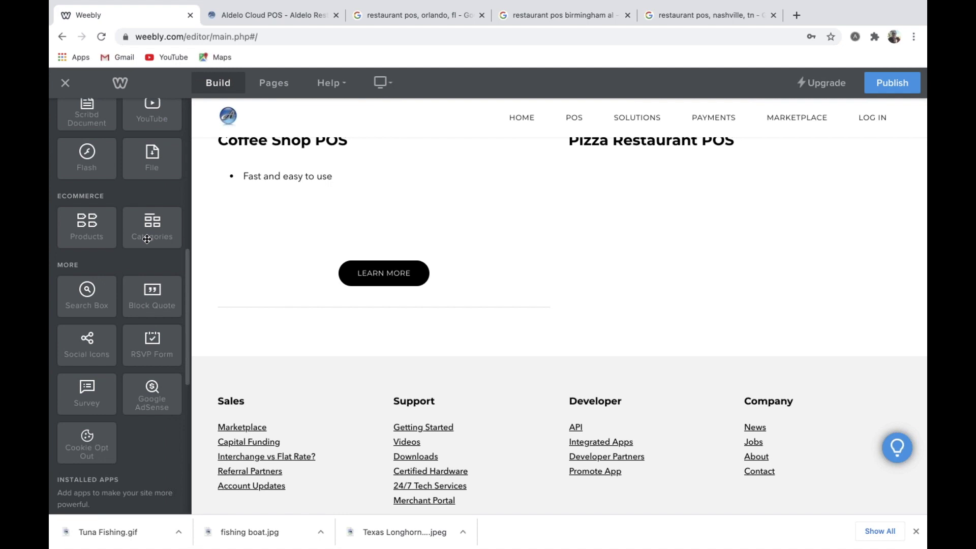
scroll(147, 239, "up", 1)
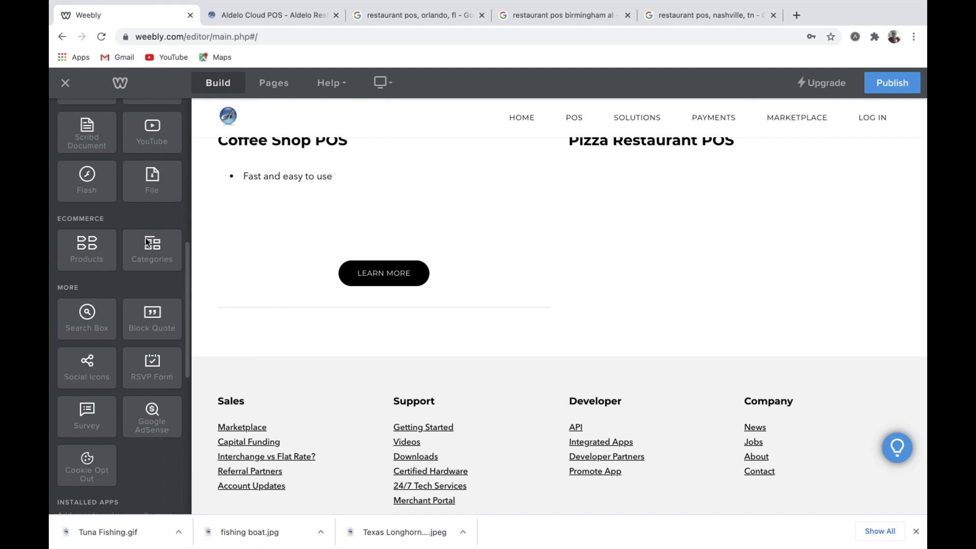
scroll(147, 240, "up", 5)
scroll(147, 239, "up", 4)
scroll(146, 242, "up", 4)
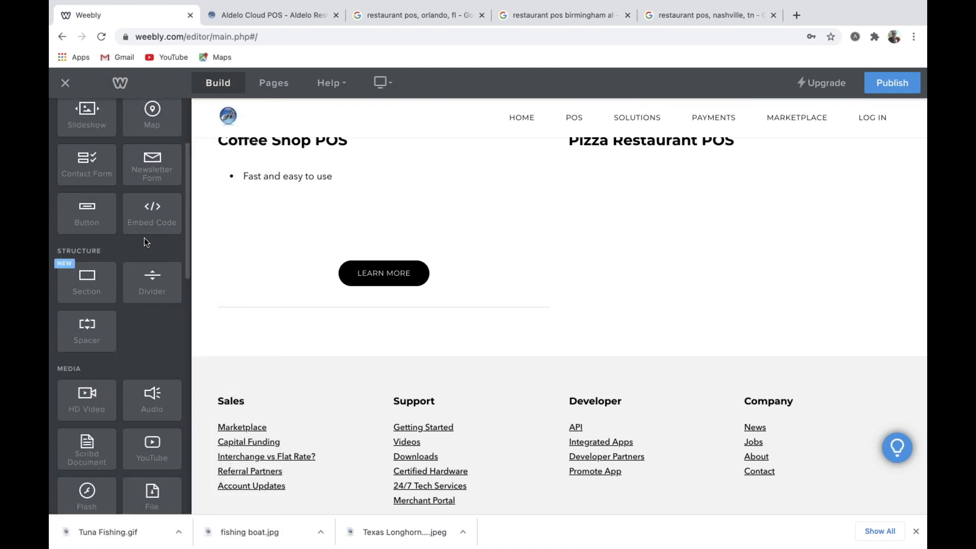
scroll(145, 240, "up", 2)
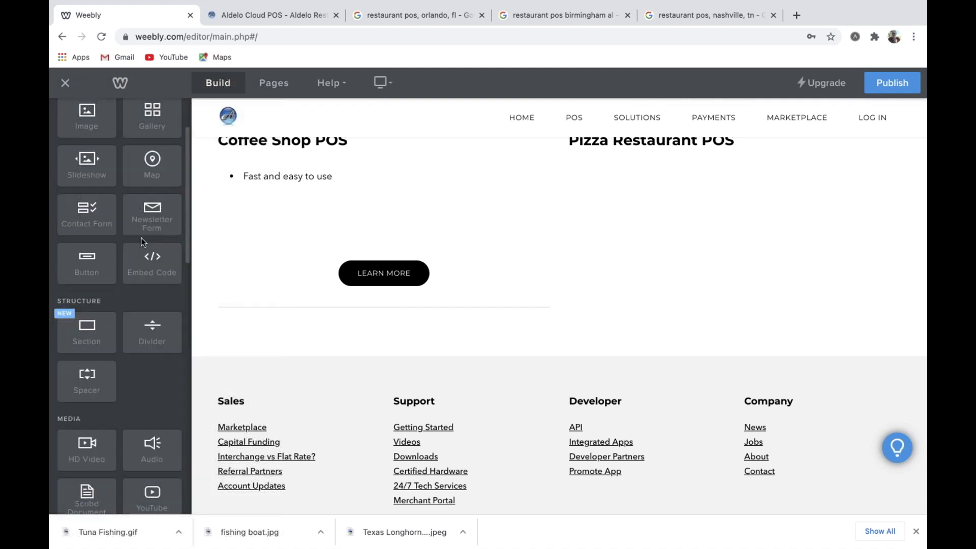
left_click_drag(91, 217, 592, 340)
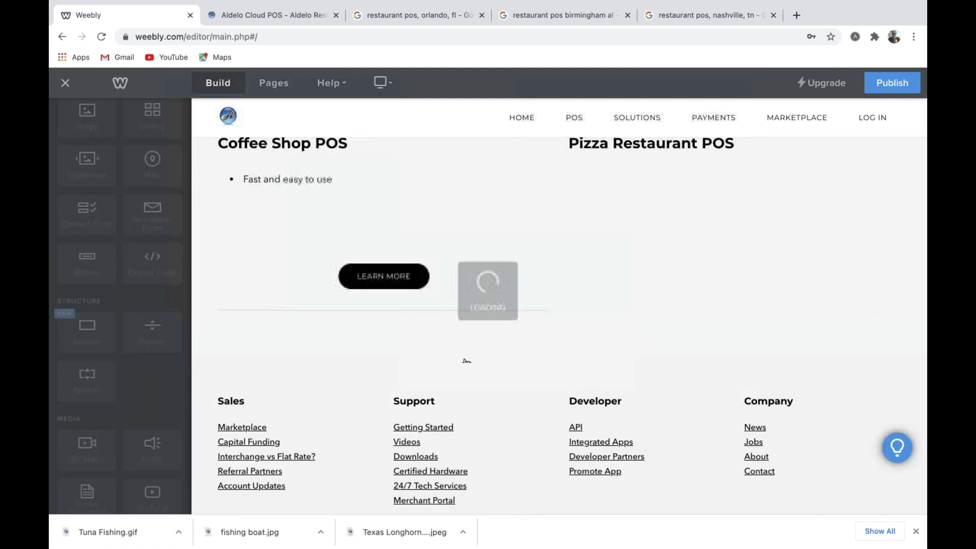
- Place a Text block to the left of the contact form, then open the form's field editor
scroll(489, 366, "down", 3)
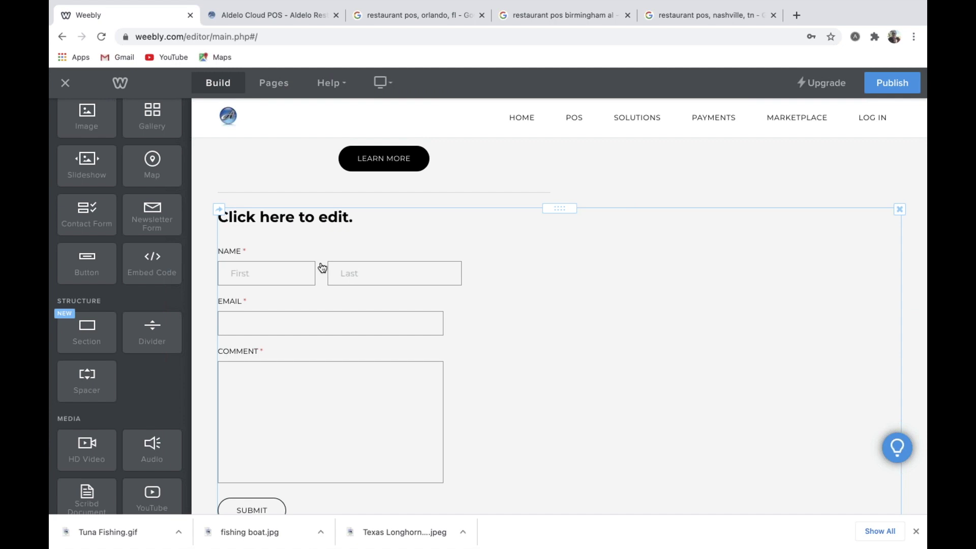
scroll(113, 185, "up", 2)
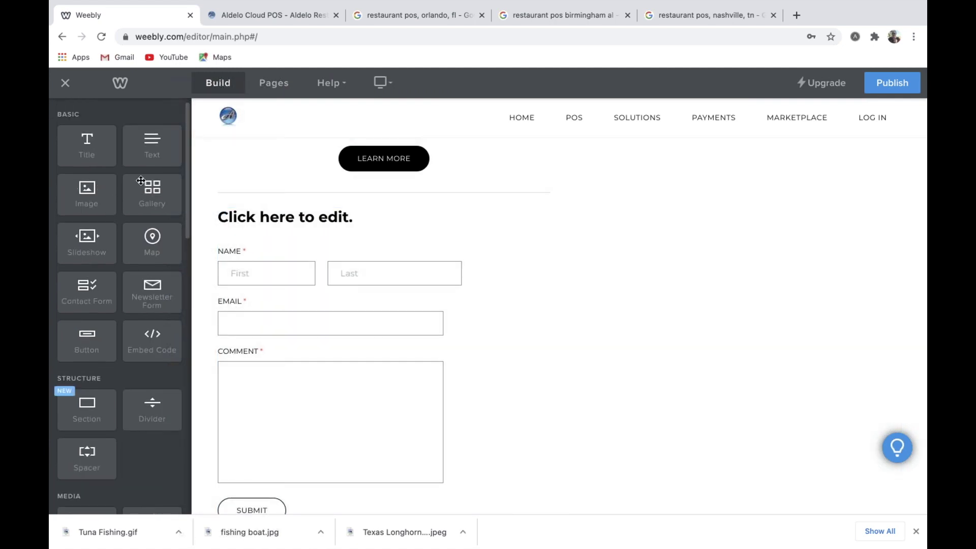
left_click_drag(152, 156, 306, 346)
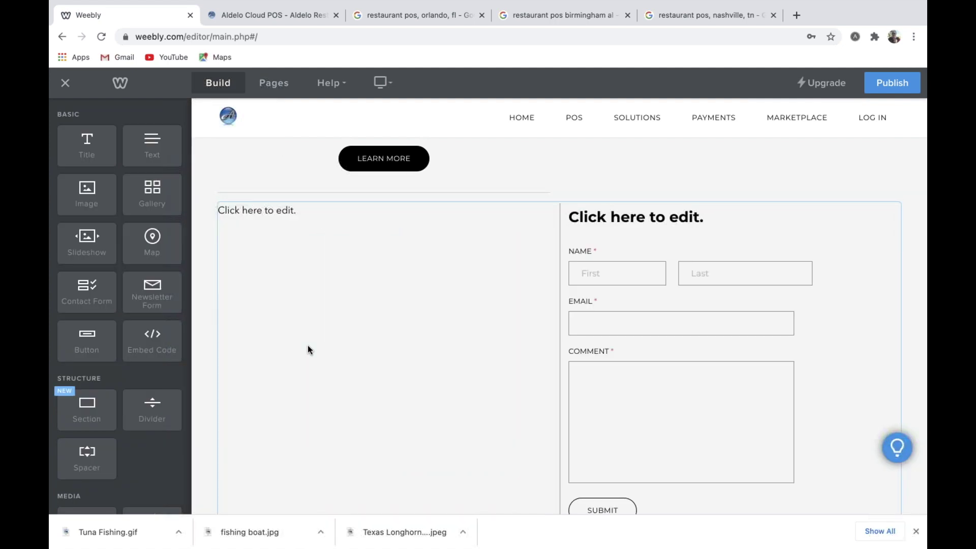
left_click_drag(385, 201, 523, 266)
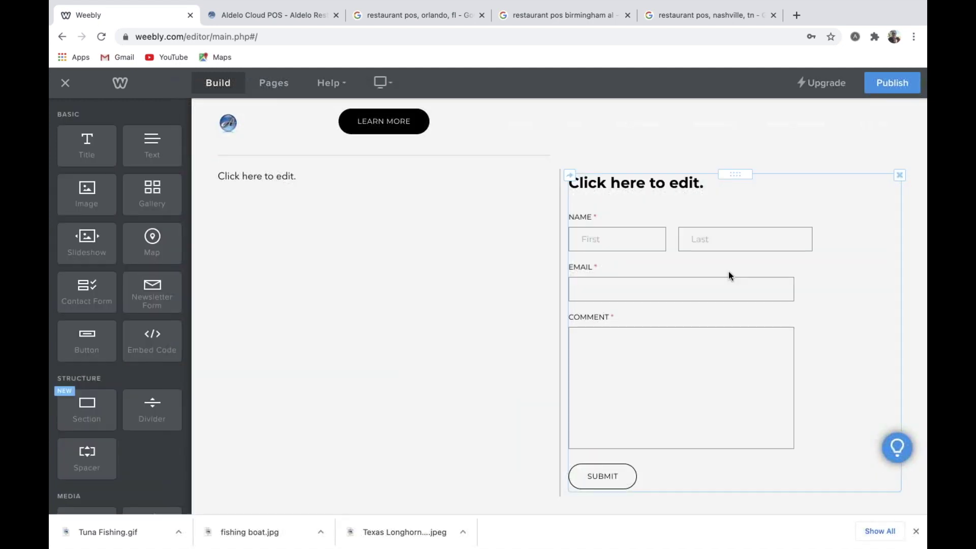
left_click(729, 272)
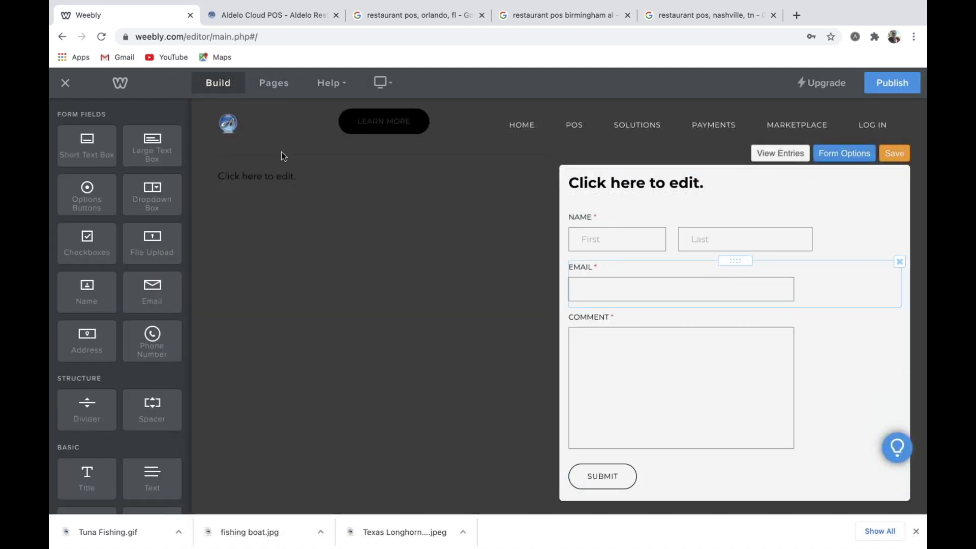
- Insert a Large Text Box between Name and Email and retitle it 'Phone'
left_click_drag(158, 144, 712, 272)
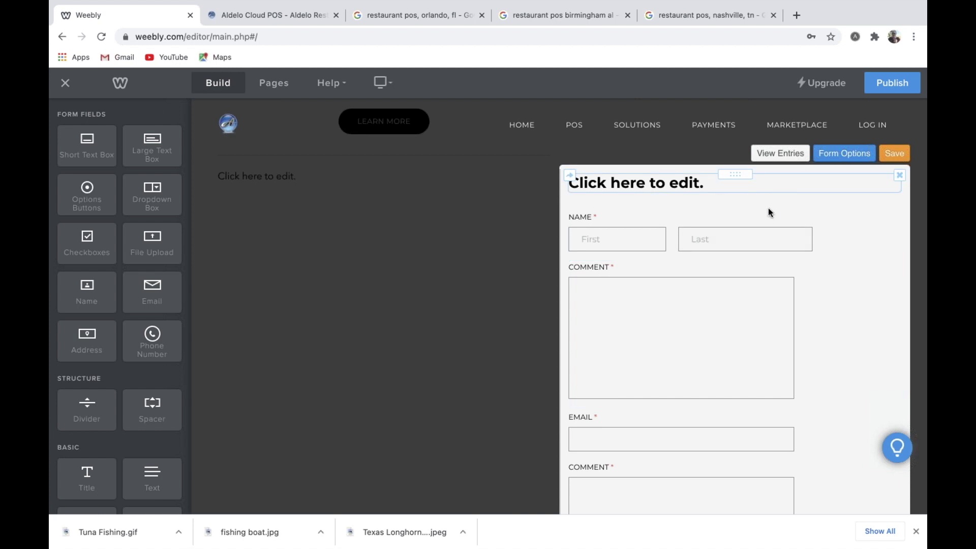
scroll(746, 274, "down", 5)
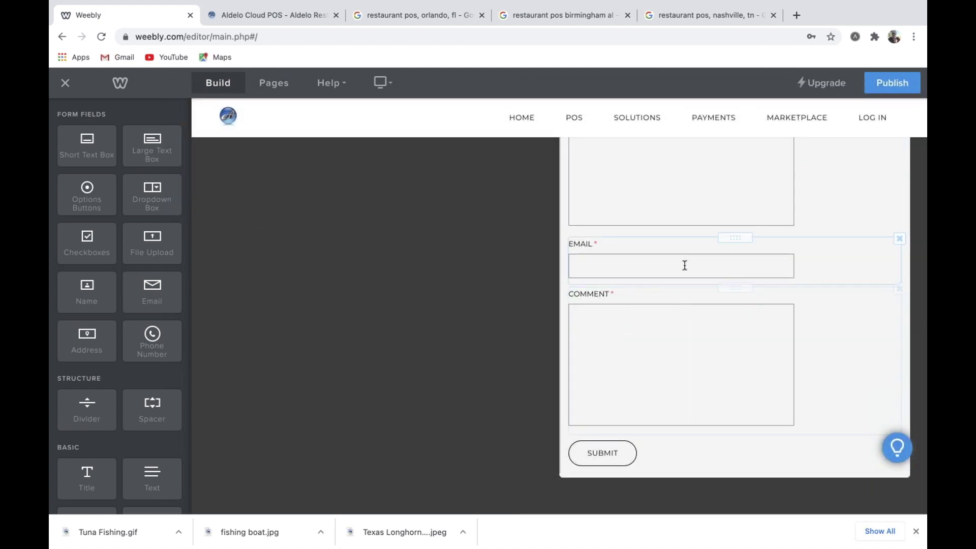
scroll(681, 266, "up", 3)
left_click(669, 288)
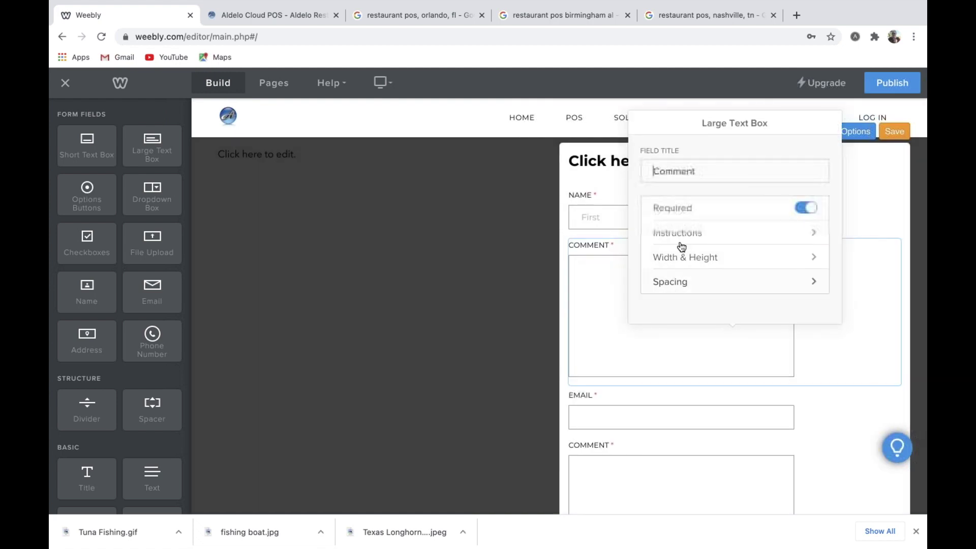
left_click_drag(705, 170, 647, 174)
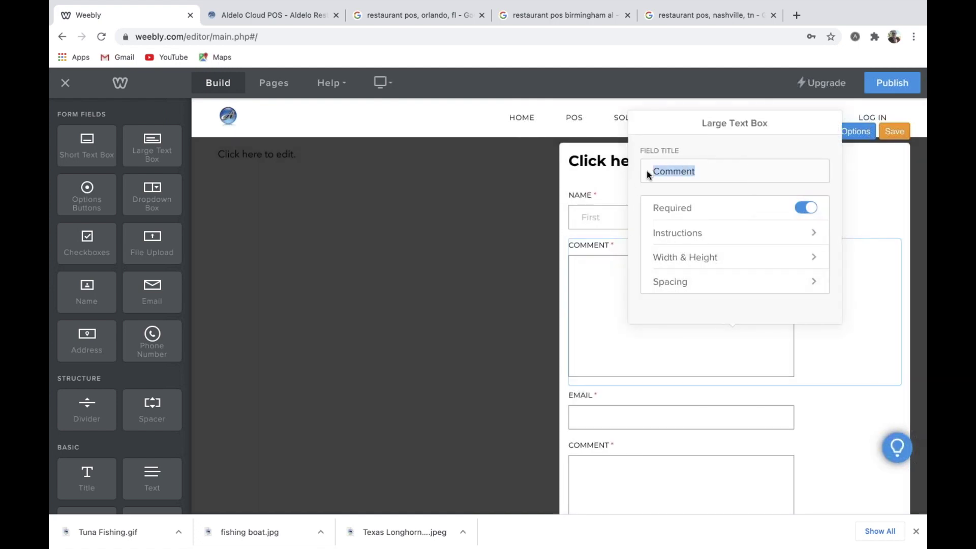
type("Phone")
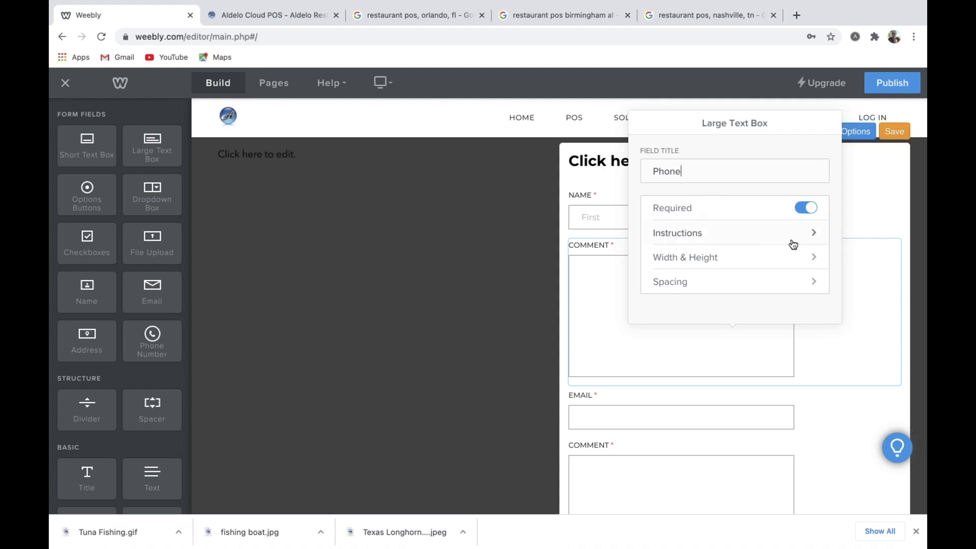
left_click(867, 226)
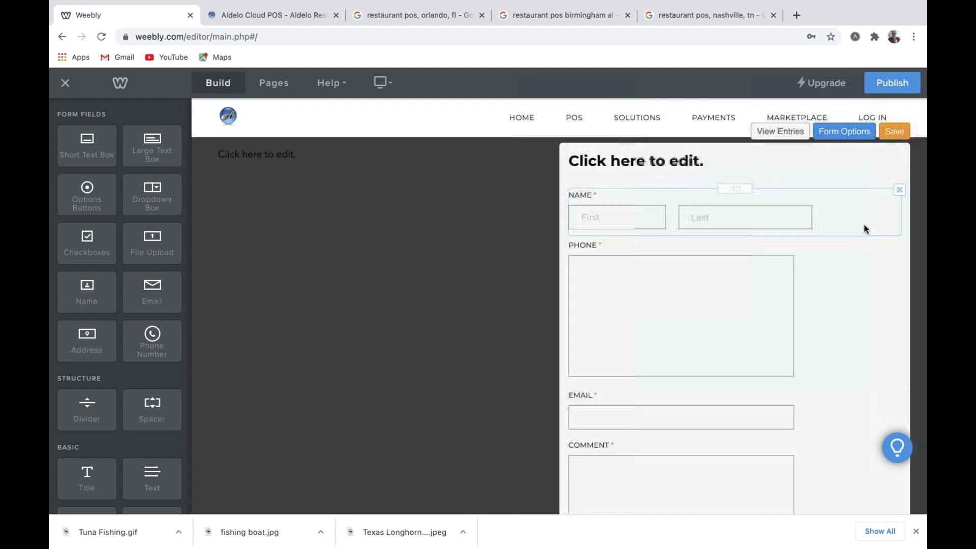
- Set the Phone field's width to Small
left_click(730, 365)
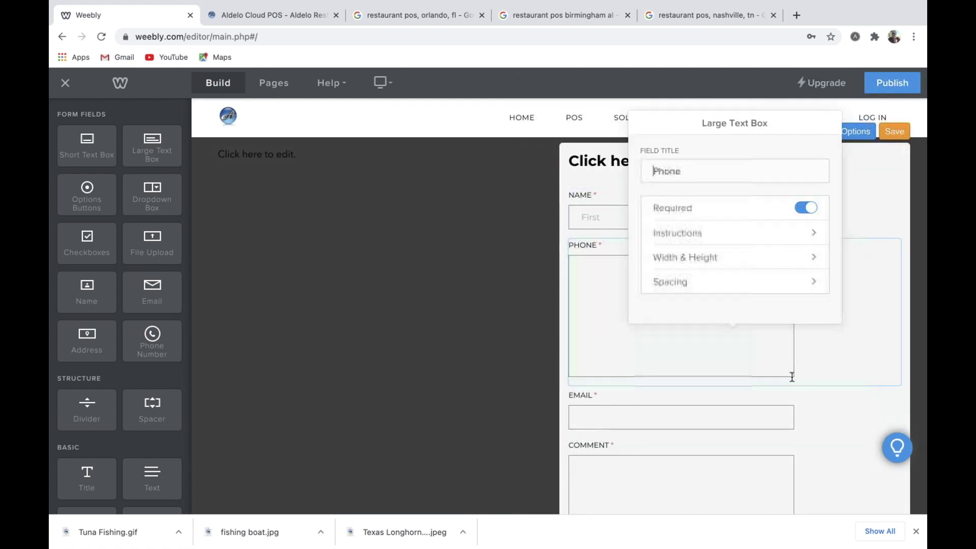
left_click(813, 259)
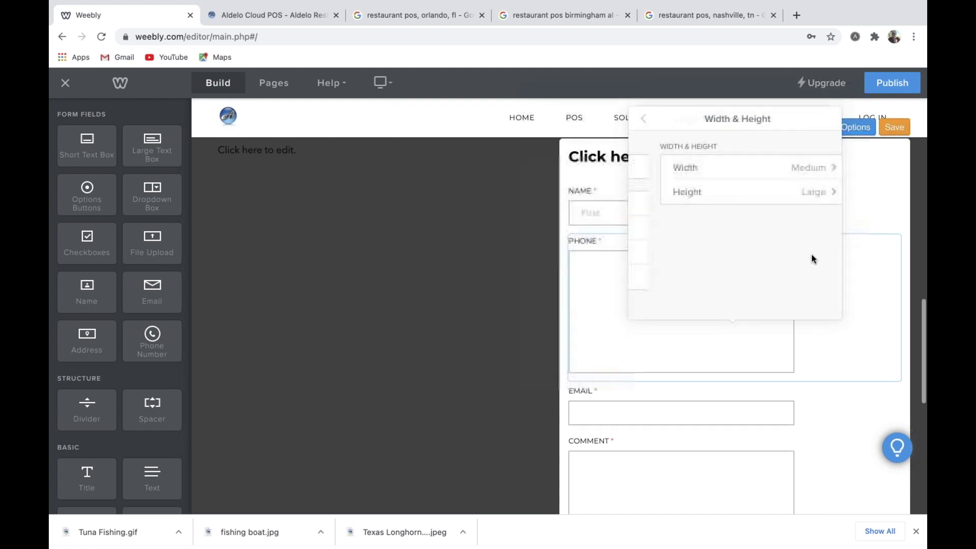
left_click(767, 172)
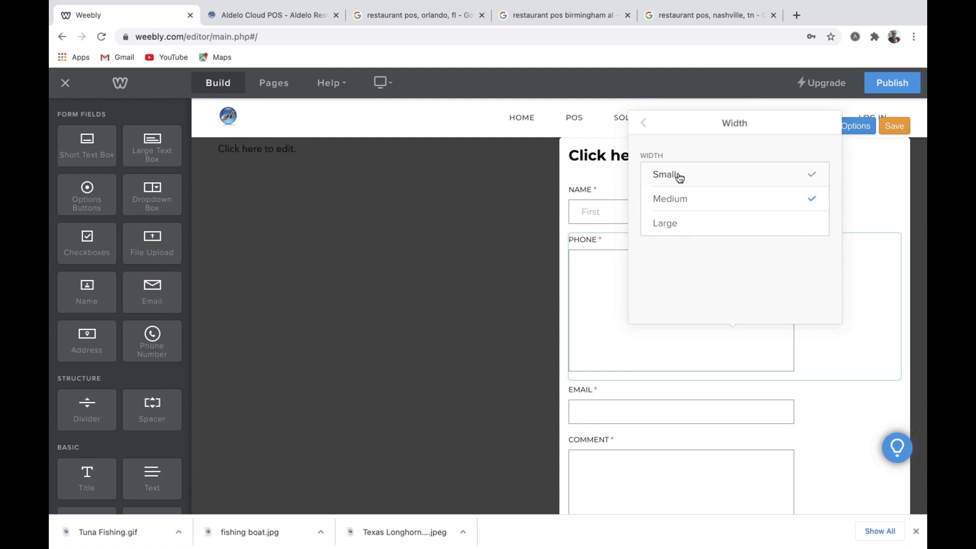
left_click(680, 177)
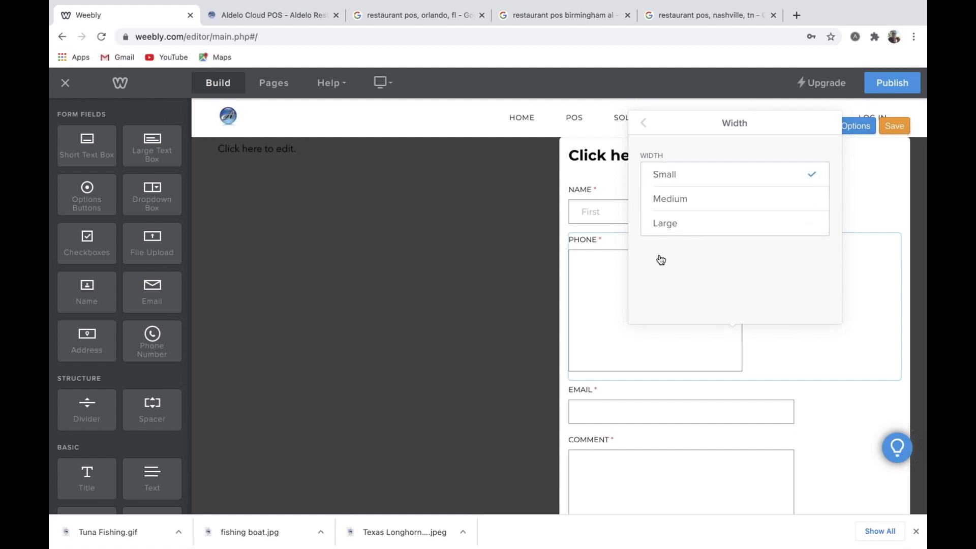
left_click(644, 124)
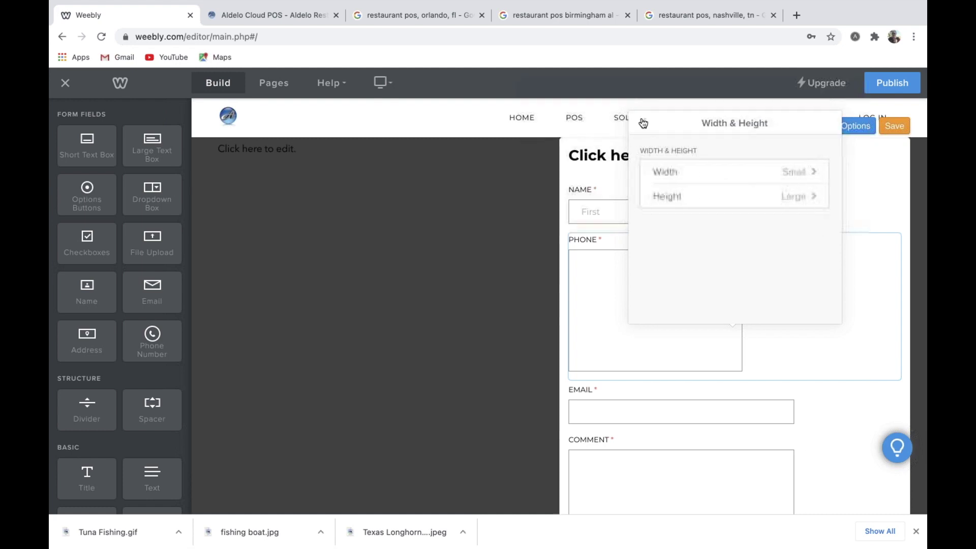
left_click(642, 123)
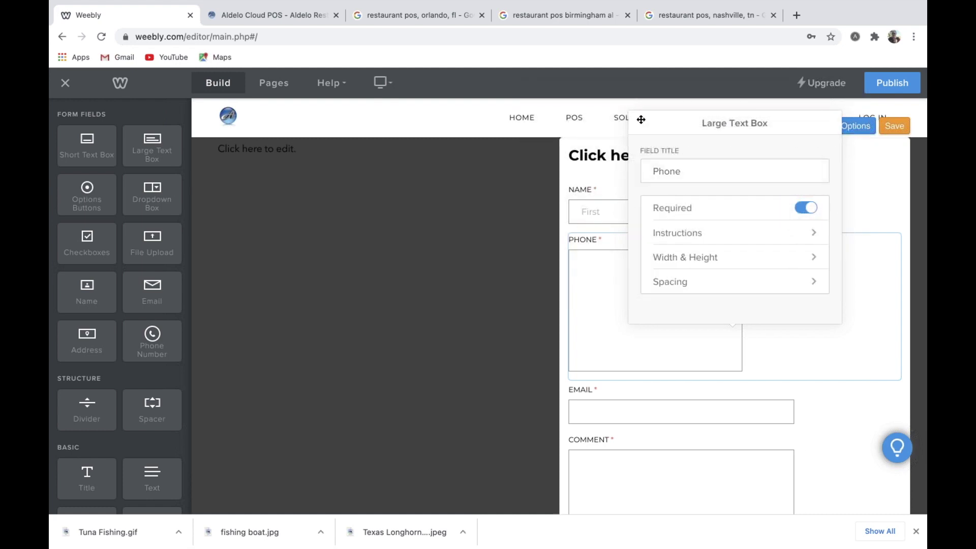
left_click(587, 175)
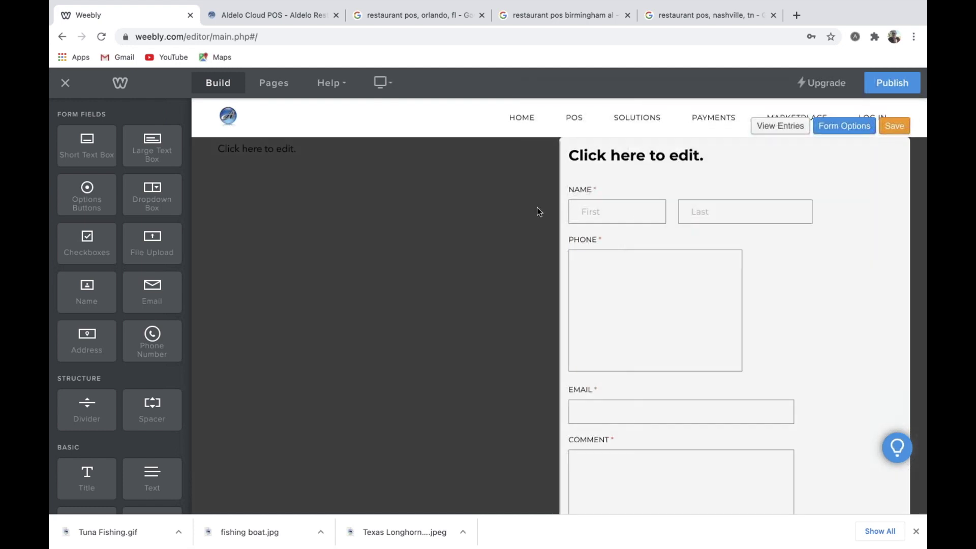
- Save the contact form changes
scroll(478, 239, "up", 10)
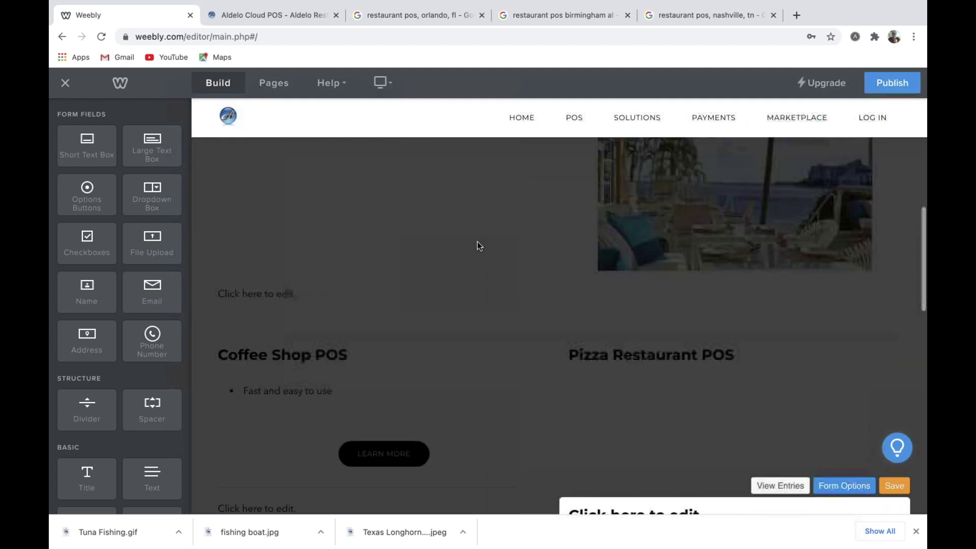
scroll(476, 242, "up", 3)
scroll(497, 240, "down", 6)
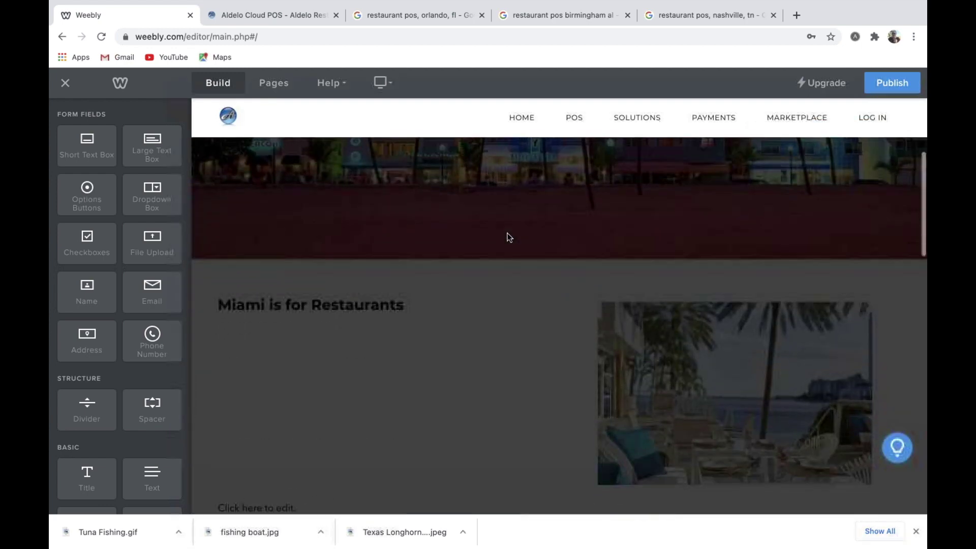
scroll(507, 234, "down", 2)
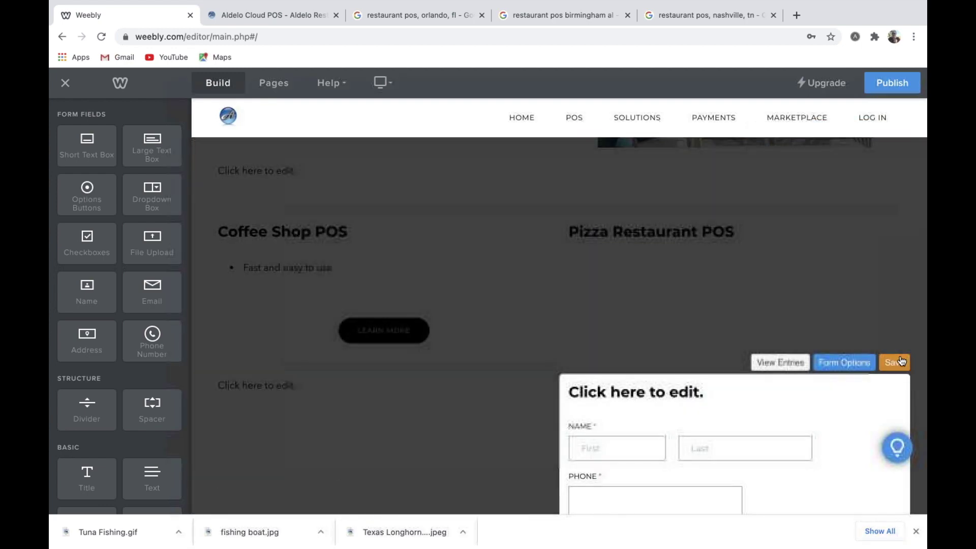
left_click(807, 351)
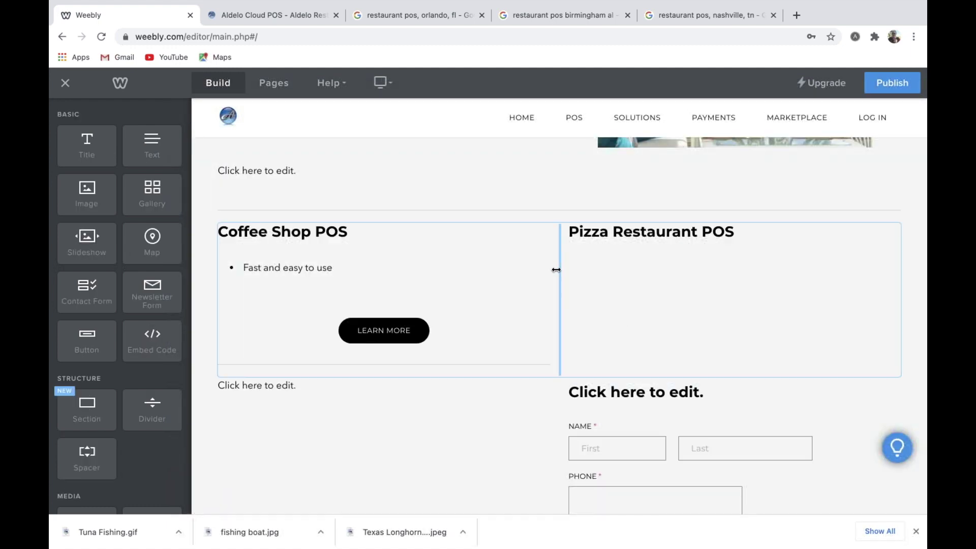
scroll(556, 269, "up", 10)
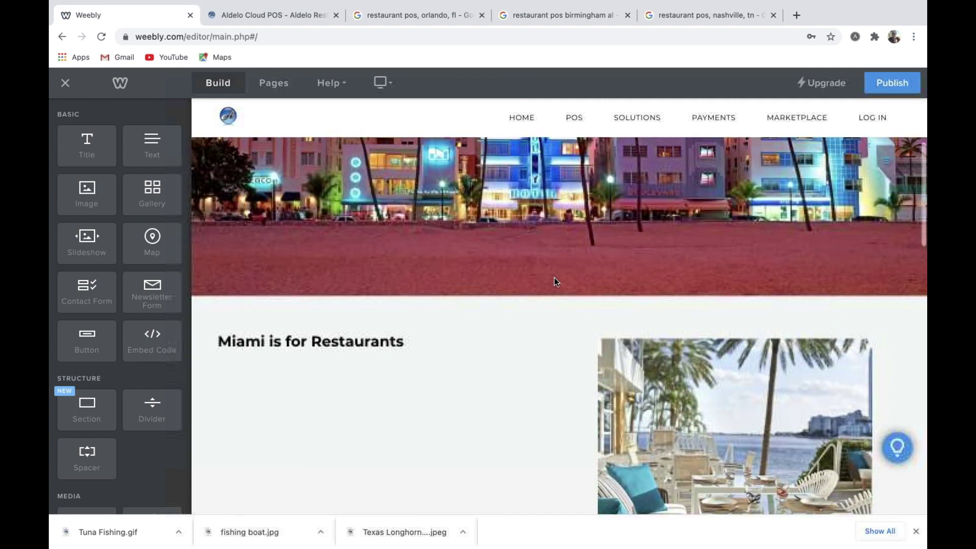
scroll(554, 280, "up", 3)
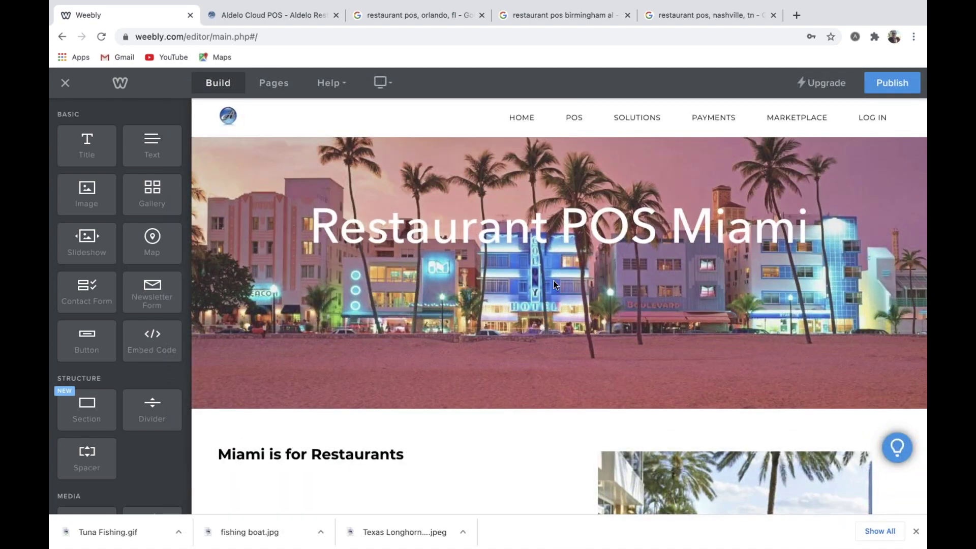
scroll(553, 280, "down", 4)
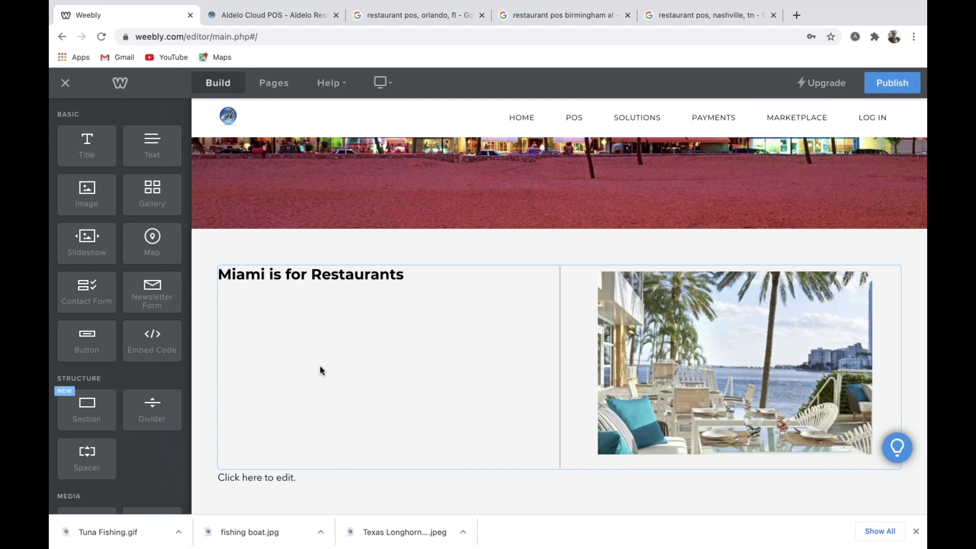
scroll(338, 359, "up", 1)
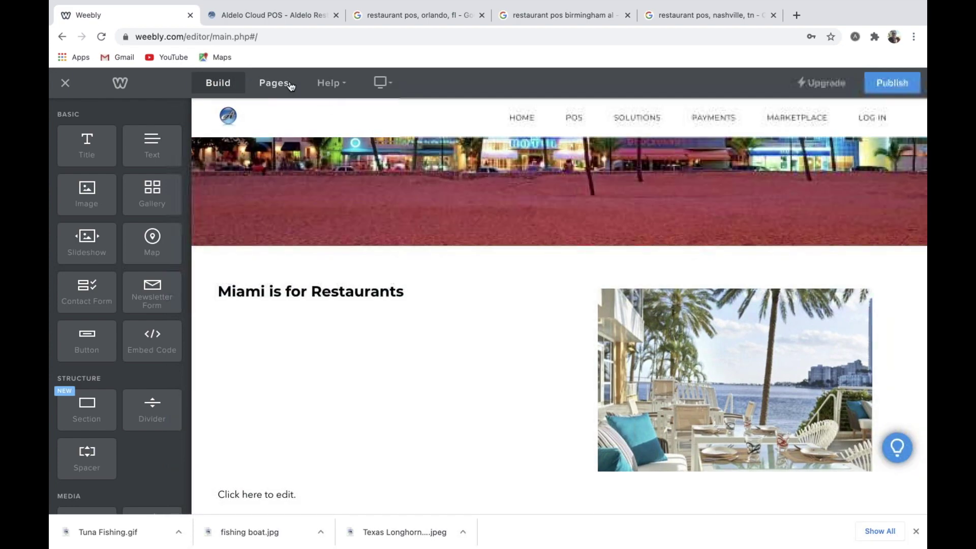
- Open POS-Florida from the State Pages list in Pages
left_click(277, 84)
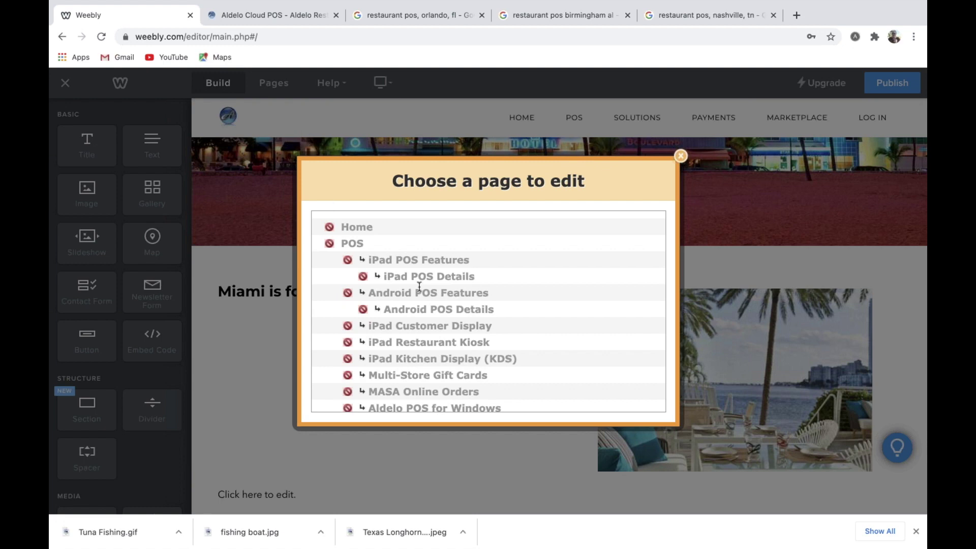
scroll(417, 287, "down", 15)
scroll(420, 290, "down", 10)
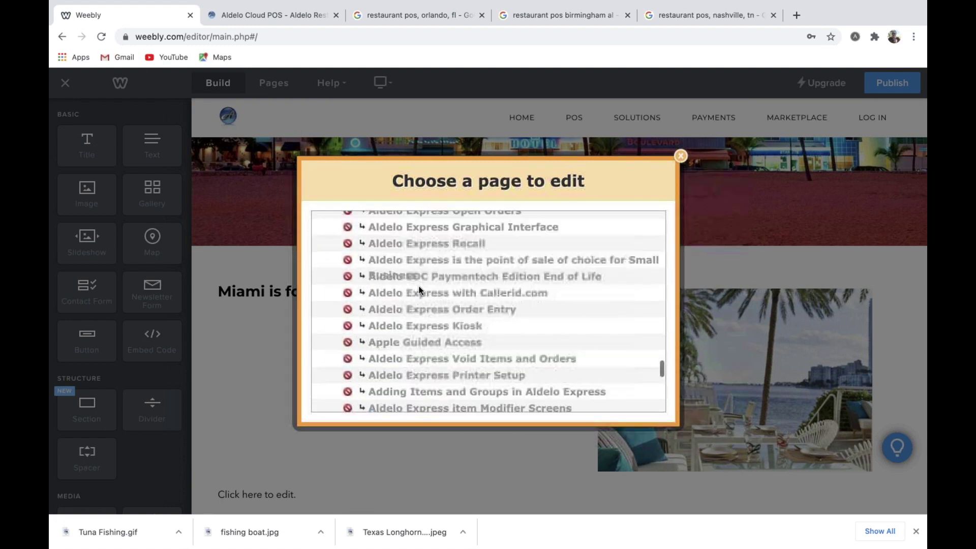
scroll(419, 290, "up", 4)
scroll(420, 290, "down", 5)
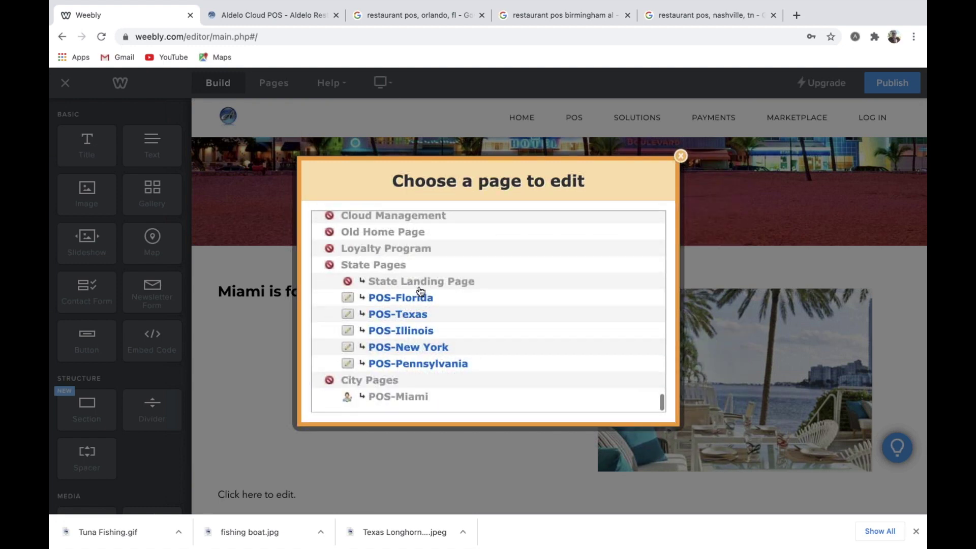
left_click(409, 298)
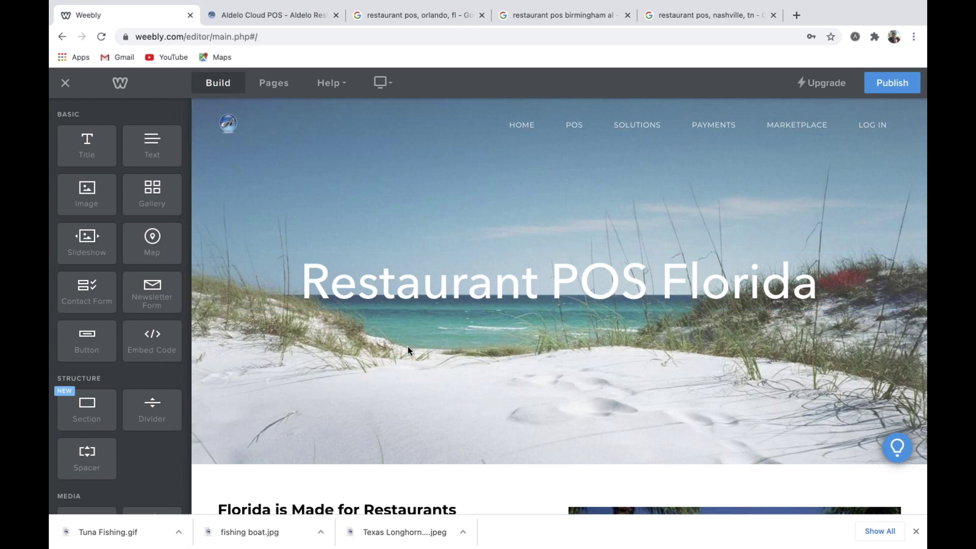
scroll(407, 346, "down", 5)
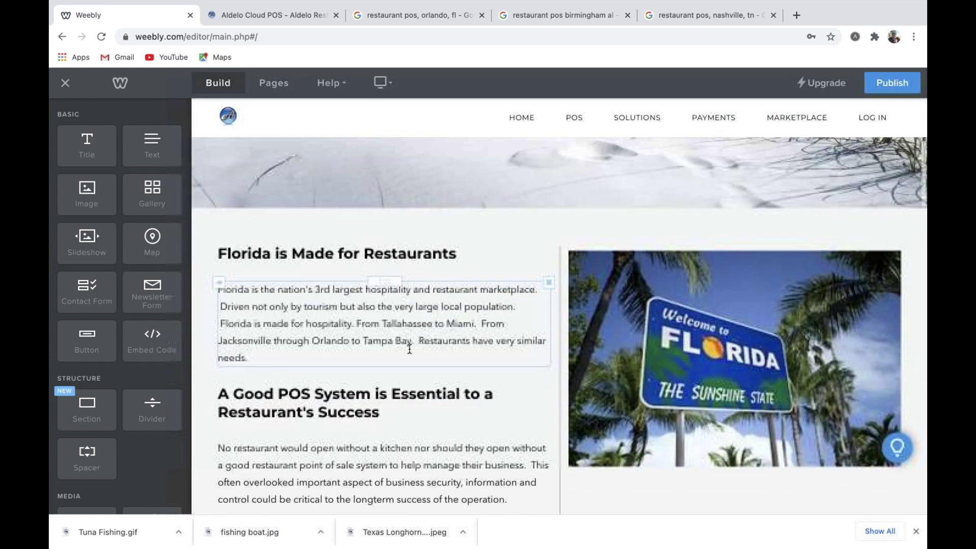
scroll(410, 349, "down", 2)
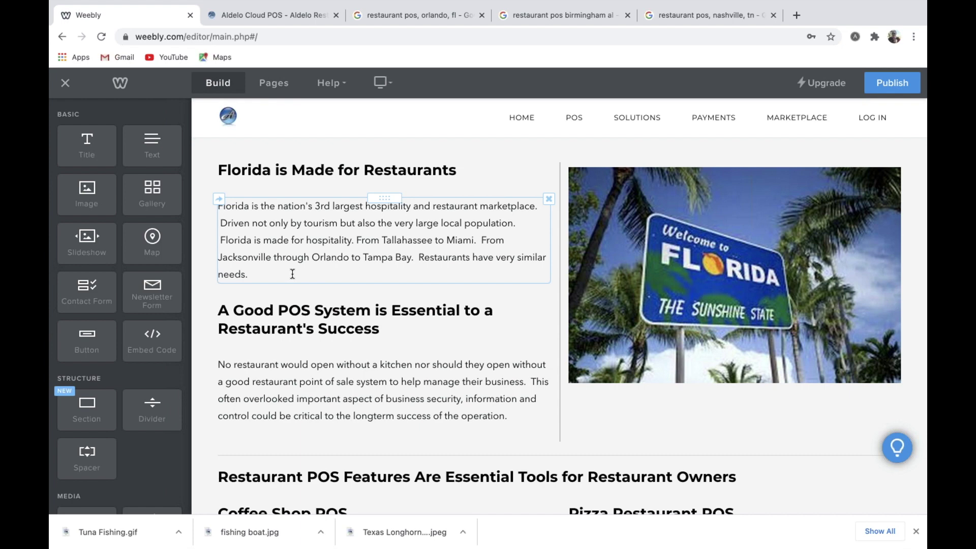
scroll(292, 274, "down", 1)
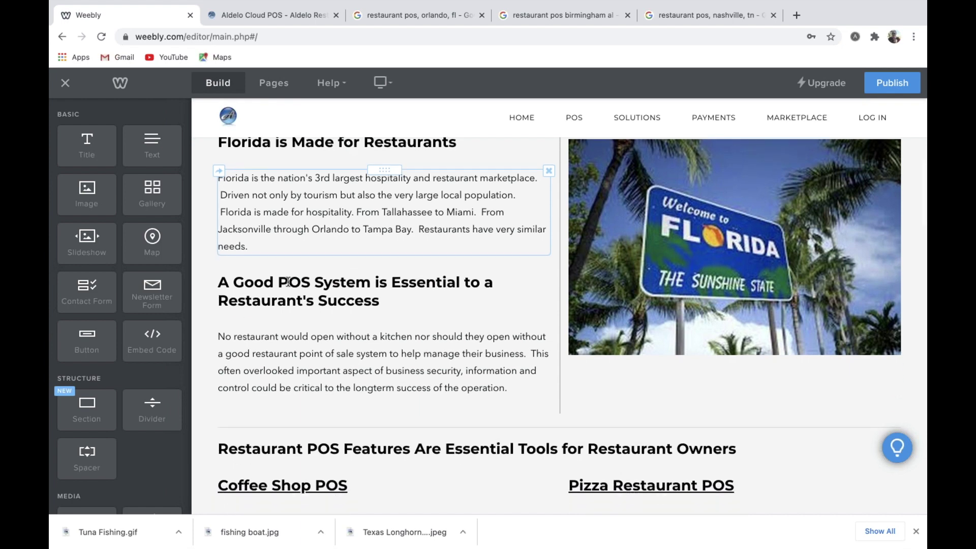
scroll(307, 239, "up", 1)
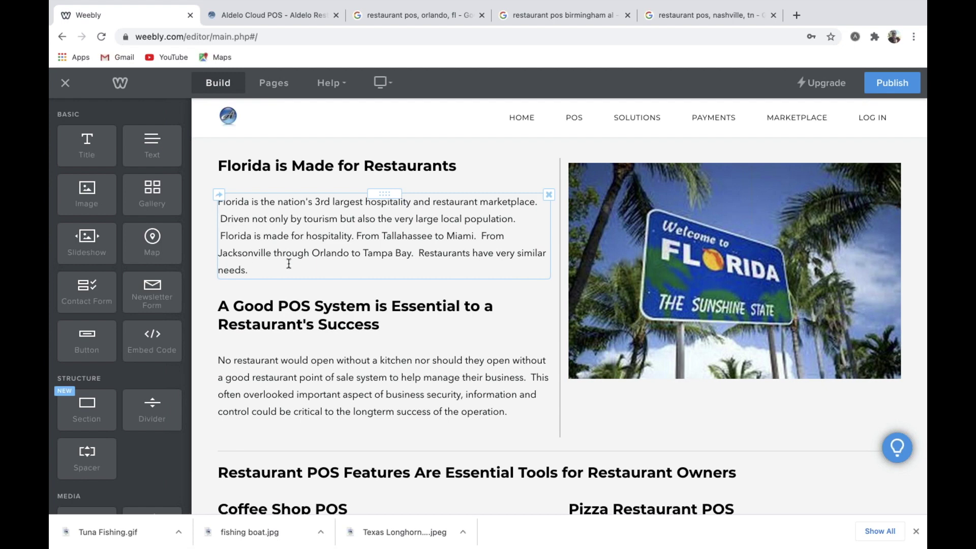
- Scroll through the POS-Florida page's upper sections to review them
scroll(373, 284, "down", 3)
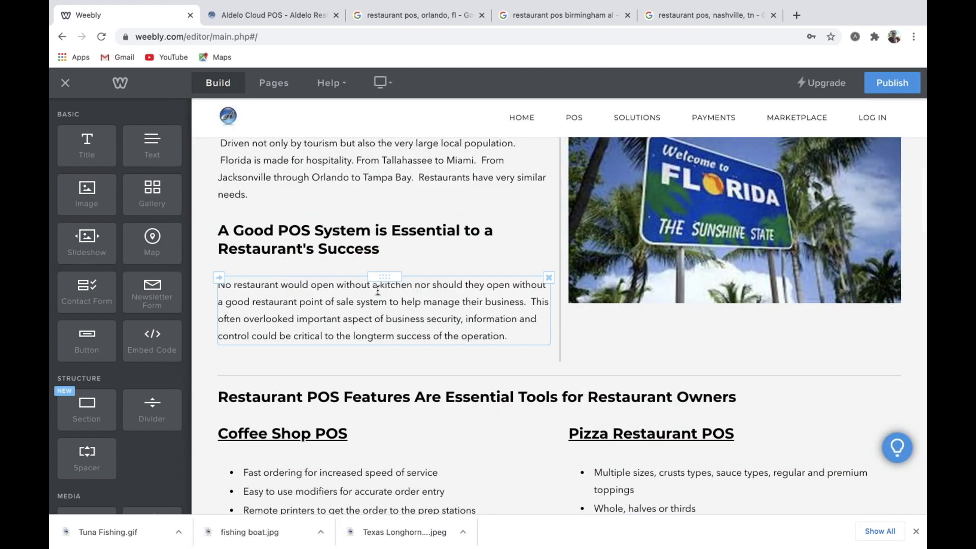
scroll(378, 291, "down", 3)
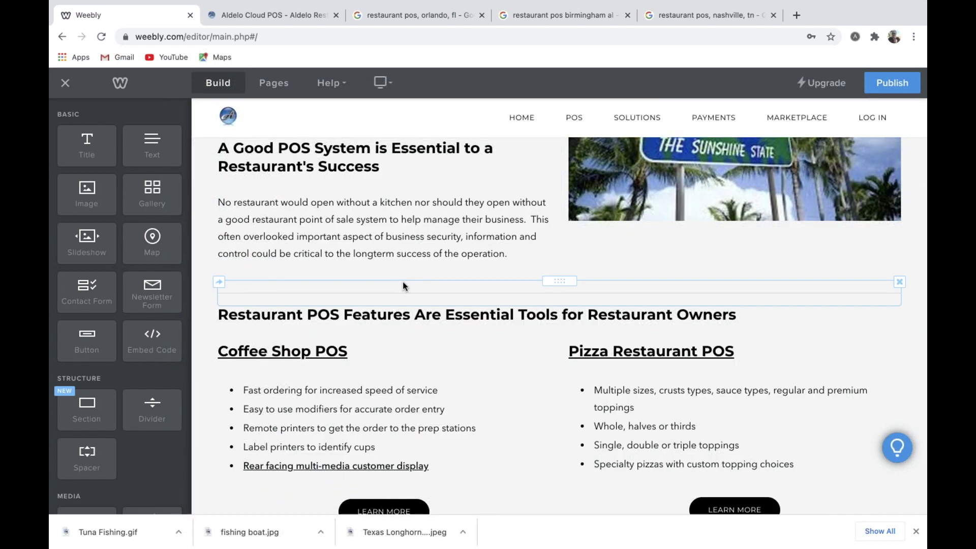
scroll(402, 281, "down", 5)
scroll(466, 297, "down", 5)
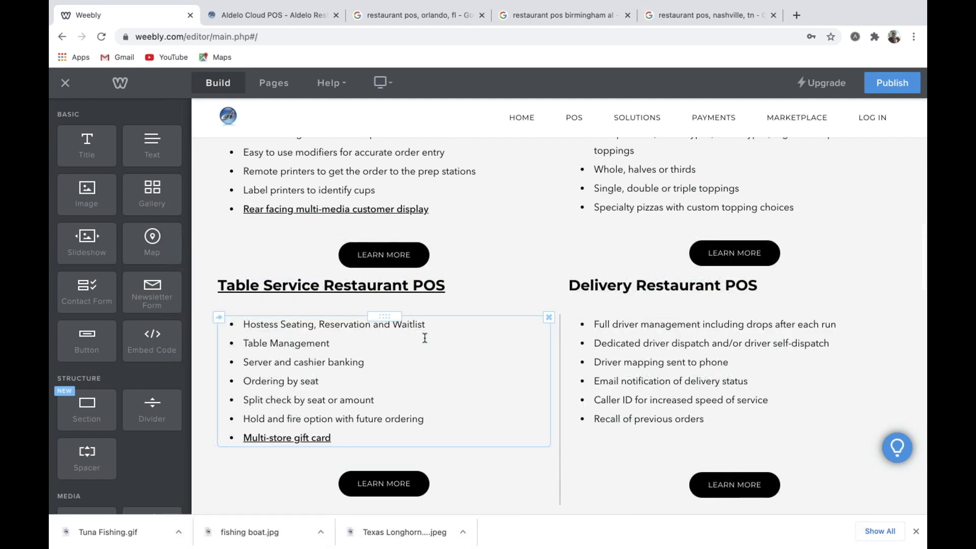
scroll(458, 338, "down", 8)
scroll(488, 338, "down", 9)
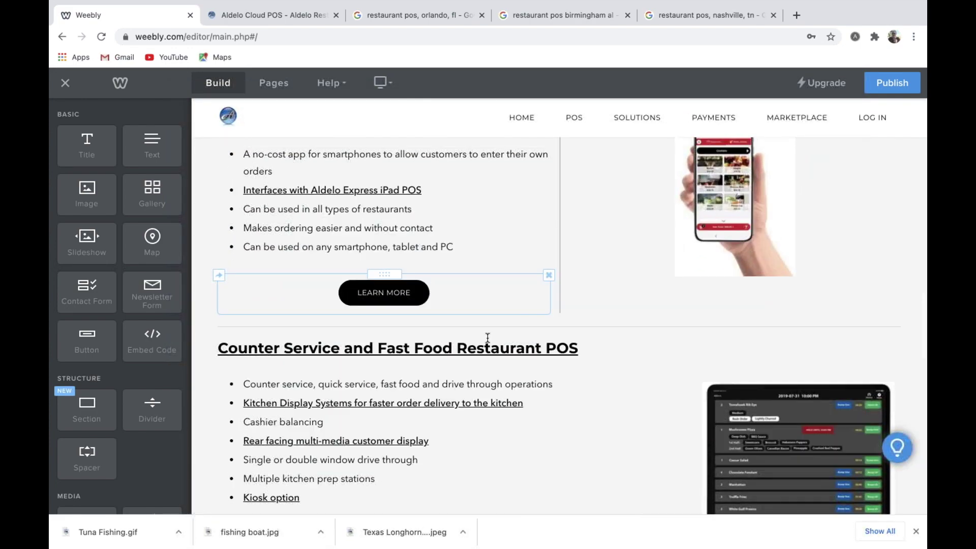
scroll(488, 338, "up", 12)
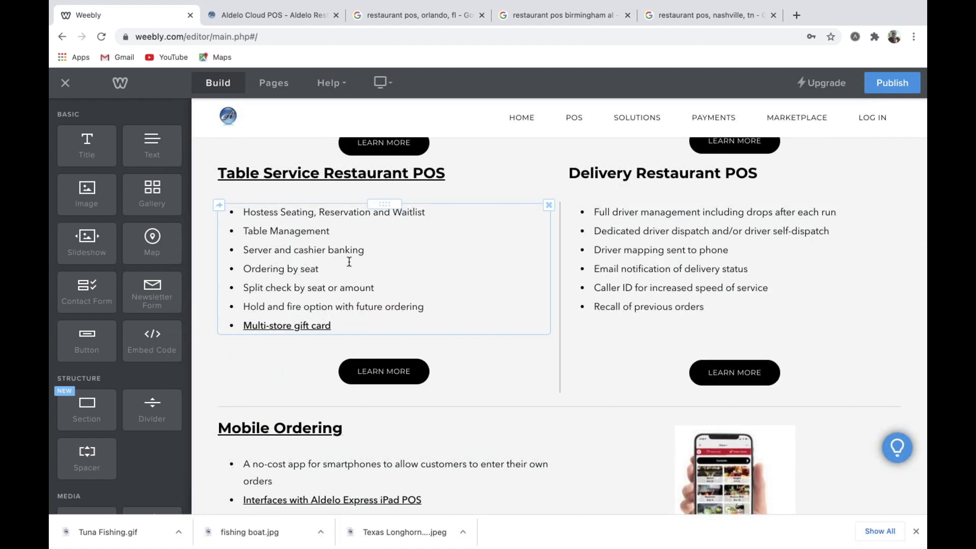
scroll(349, 261, "up", 8)
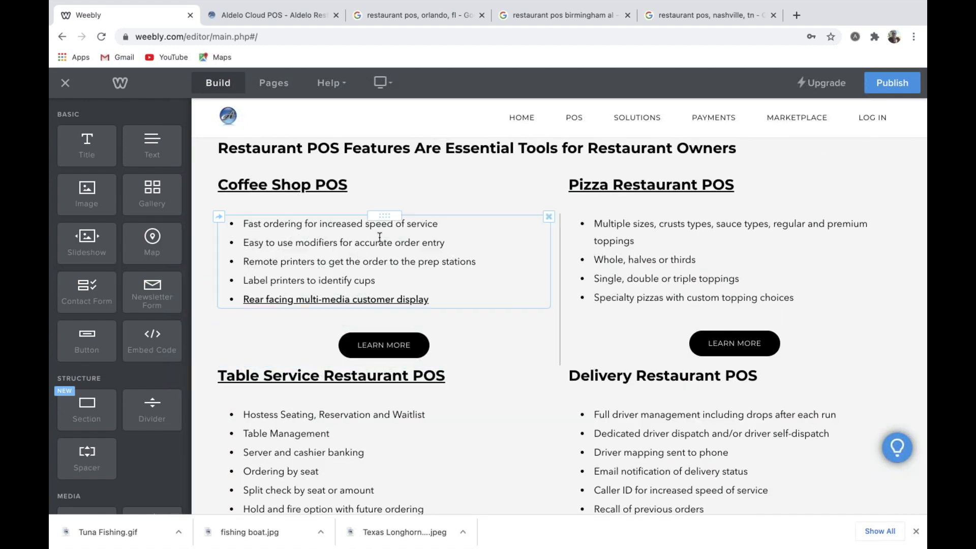
scroll(386, 249, "down", 1)
scroll(373, 214, "up", 1)
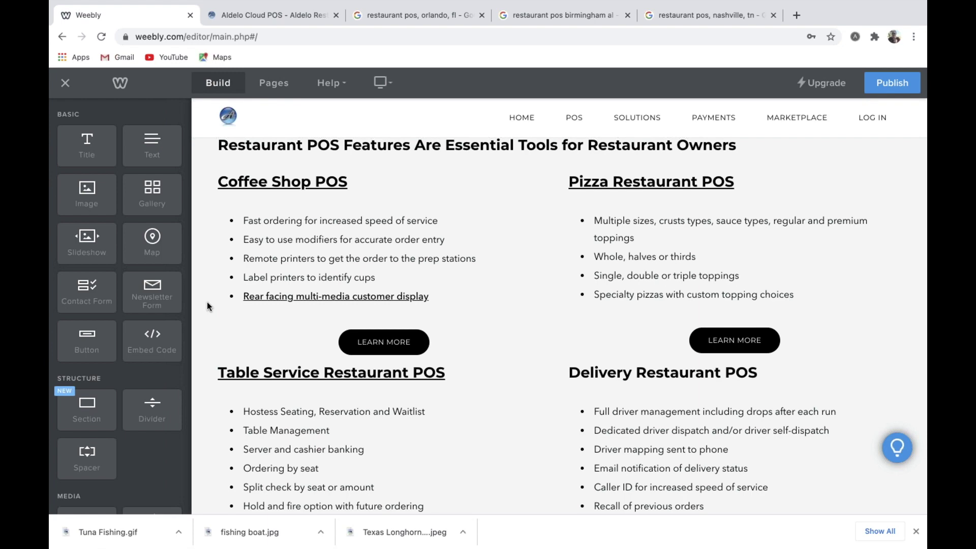
- Review the lower Florida sections, then bring up the Aldelo Cloud POS homepage tab
scroll(207, 306, "down", 10)
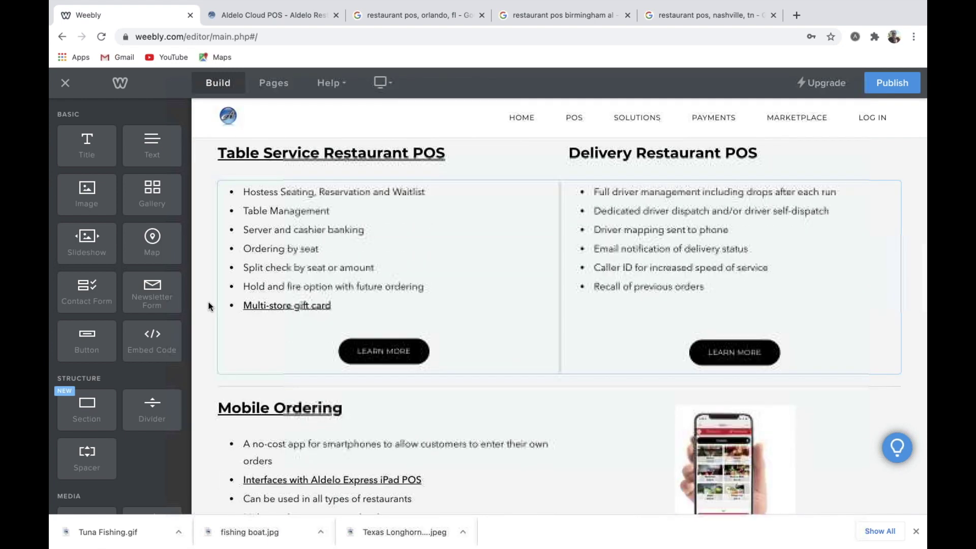
scroll(208, 305, "down", 5)
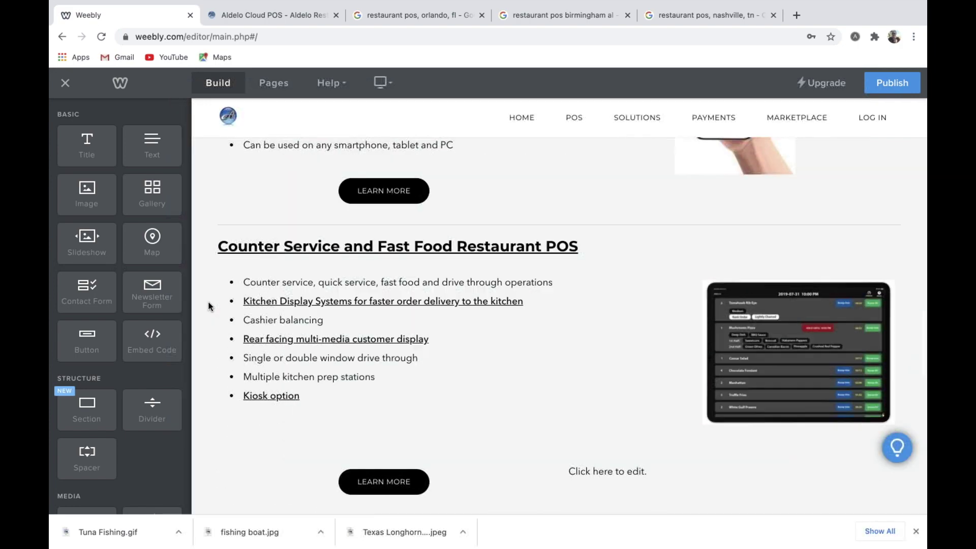
scroll(208, 305, "down", 5)
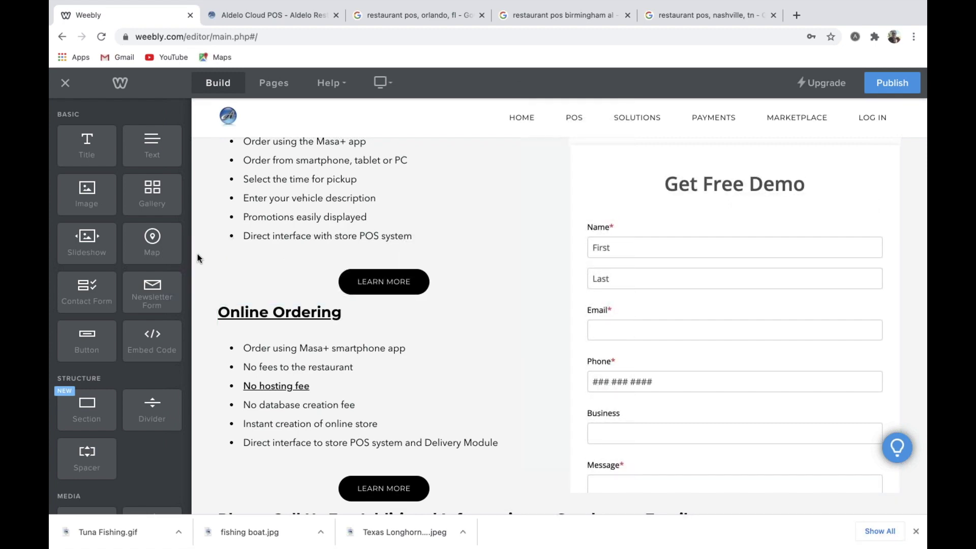
scroll(198, 252, "down", 7)
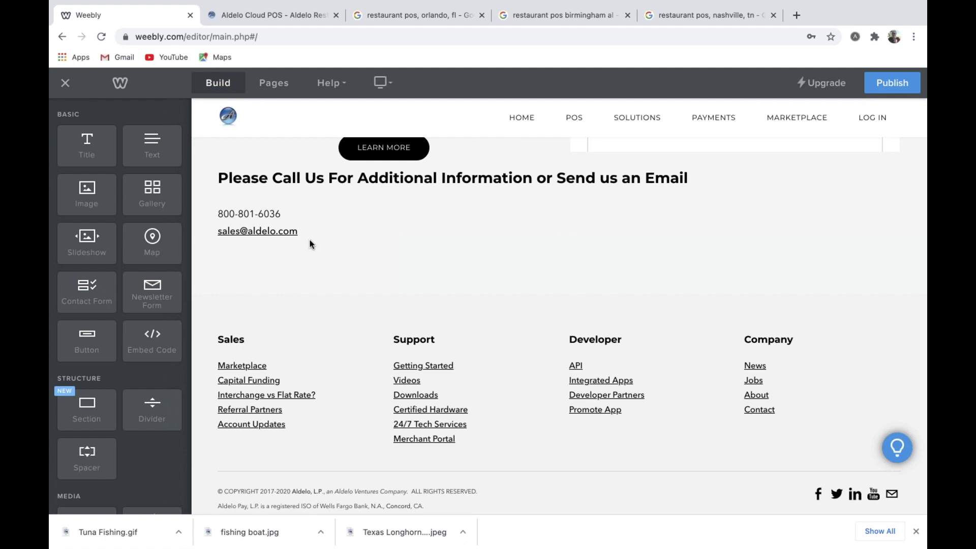
scroll(311, 245, "up", 10)
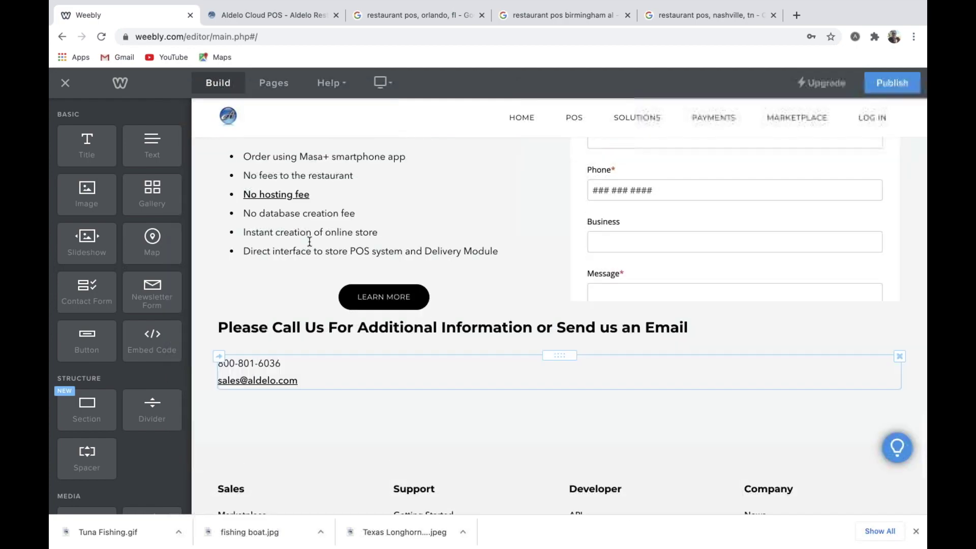
scroll(315, 245, "up", 15)
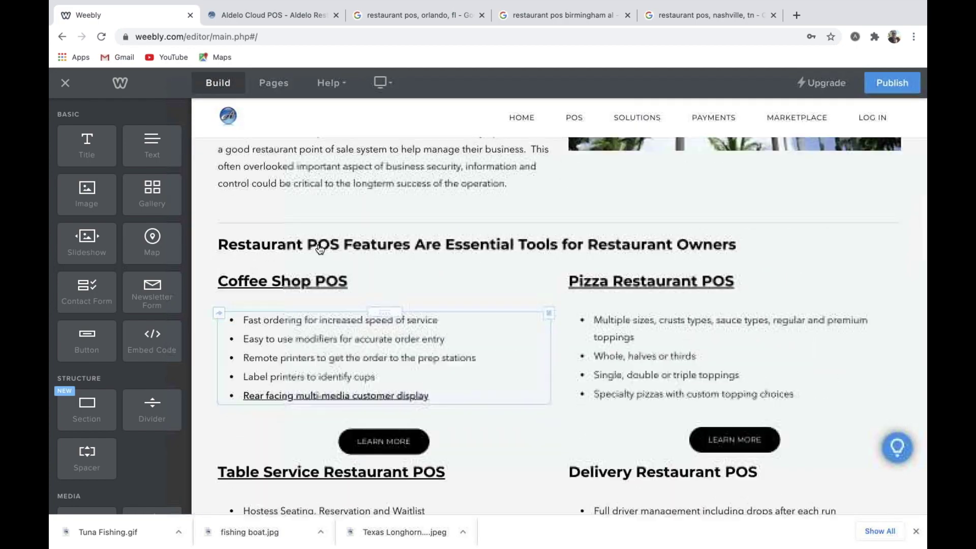
left_click(271, 15)
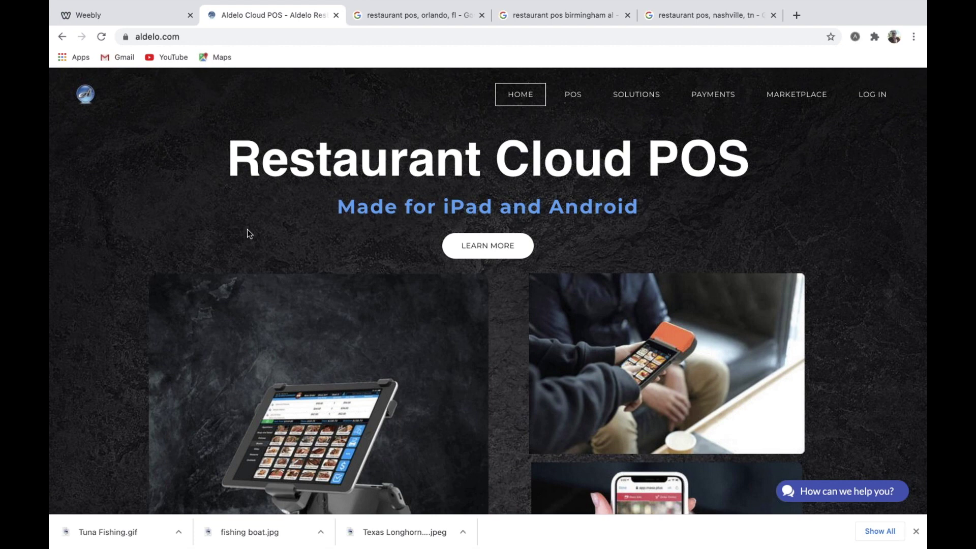
right_click(249, 234)
left_click(268, 340)
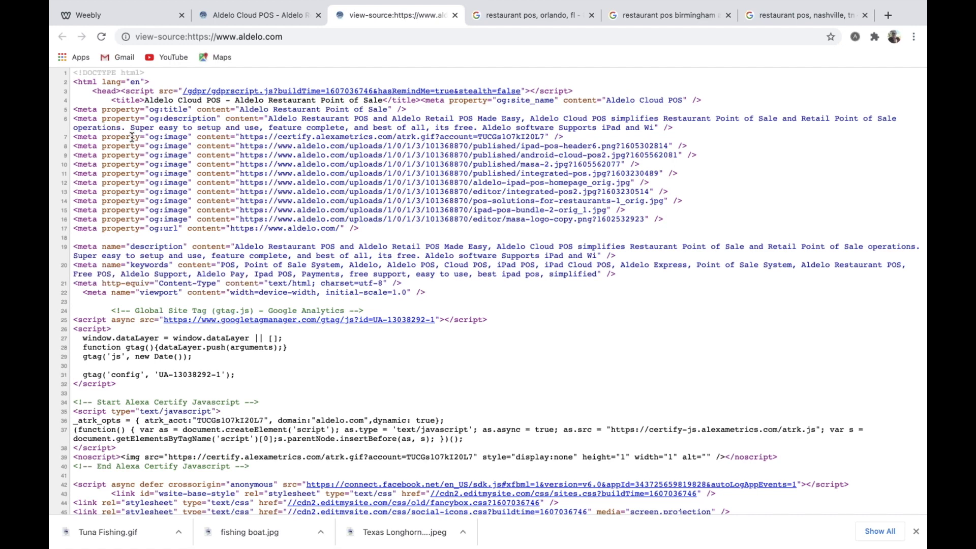
double_click(106, 90)
left_click(85, 95)
double_click(130, 99)
left_click(147, 100)
left_click_drag(243, 247, 606, 255)
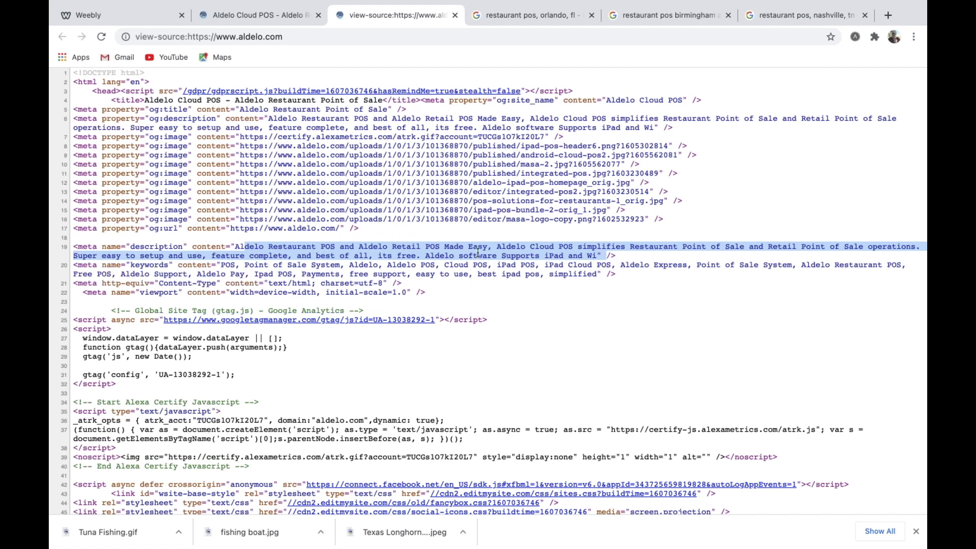
left_click(235, 245, "shift")
left_click_drag(235, 247, 606, 257)
left_click(144, 267)
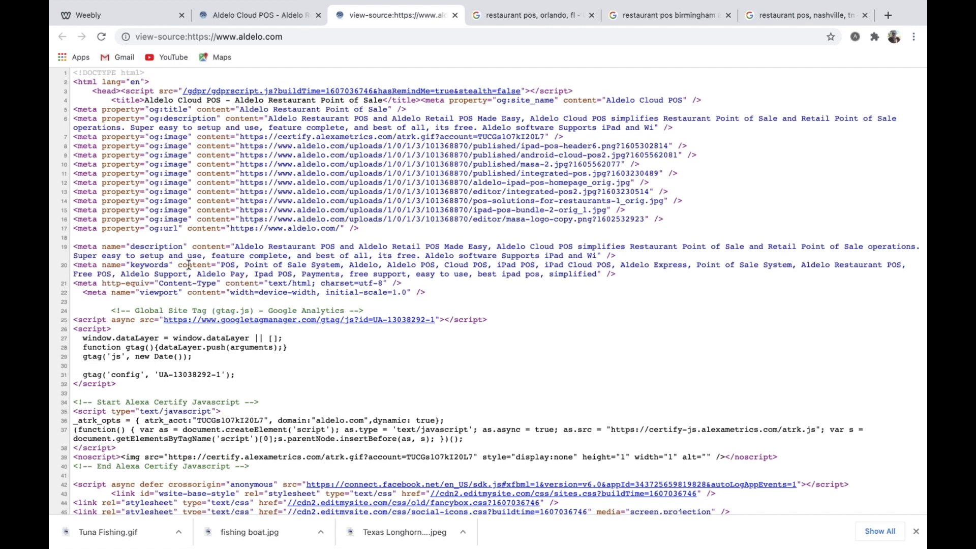
- Select the line 20 meta keywords content (Aldelo POS, Cloud POS, iPad POS, Free POS)
left_click_drag(221, 265, 601, 275)
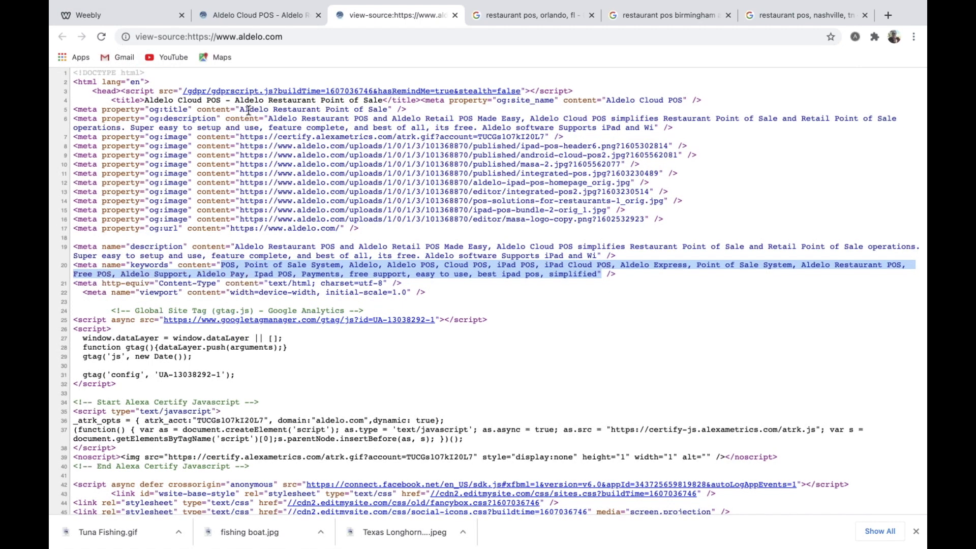
scroll(248, 111, "down", 1)
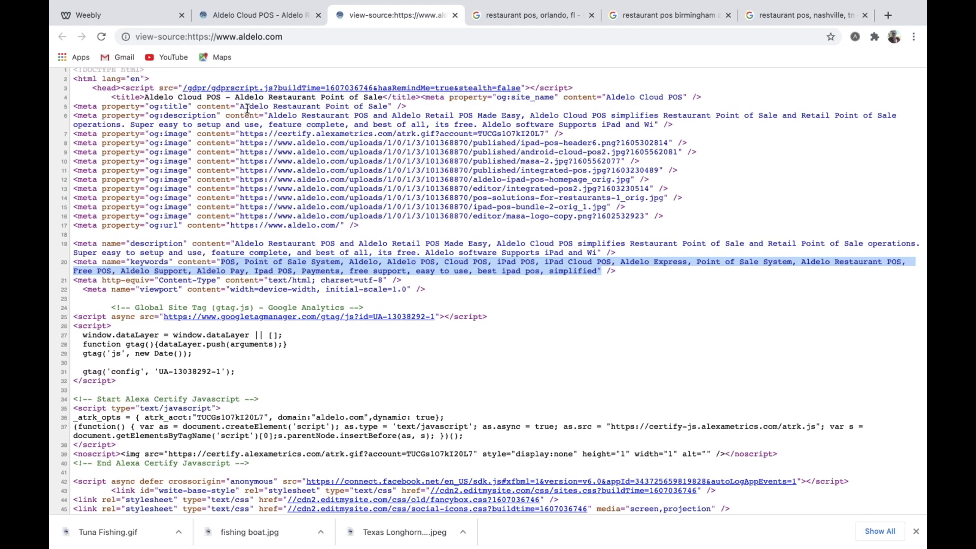
scroll(247, 109, "down", 1)
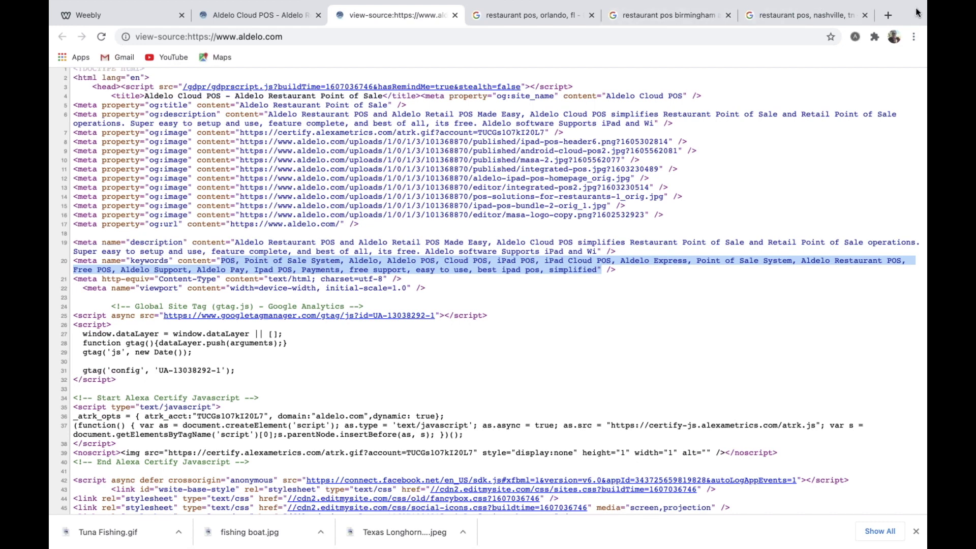
mouse_move(740, 29)
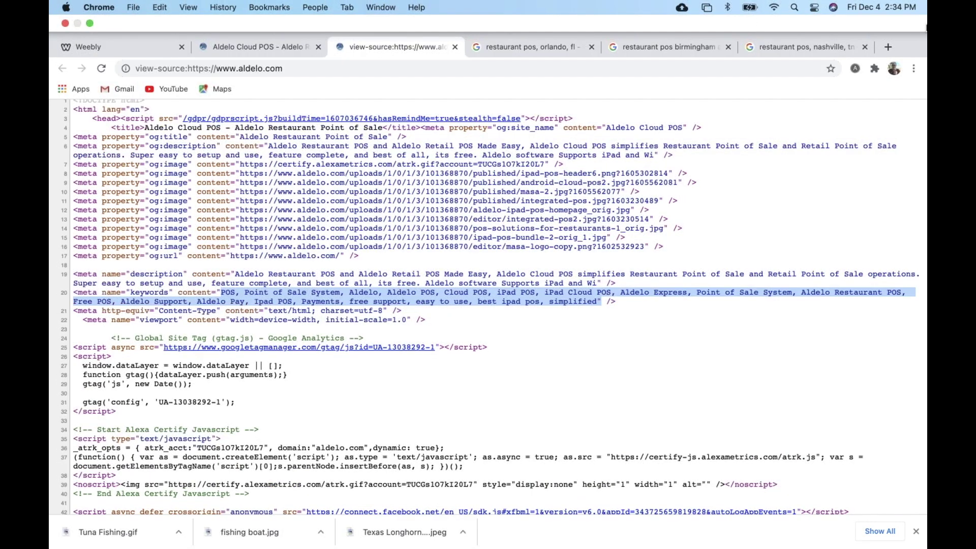